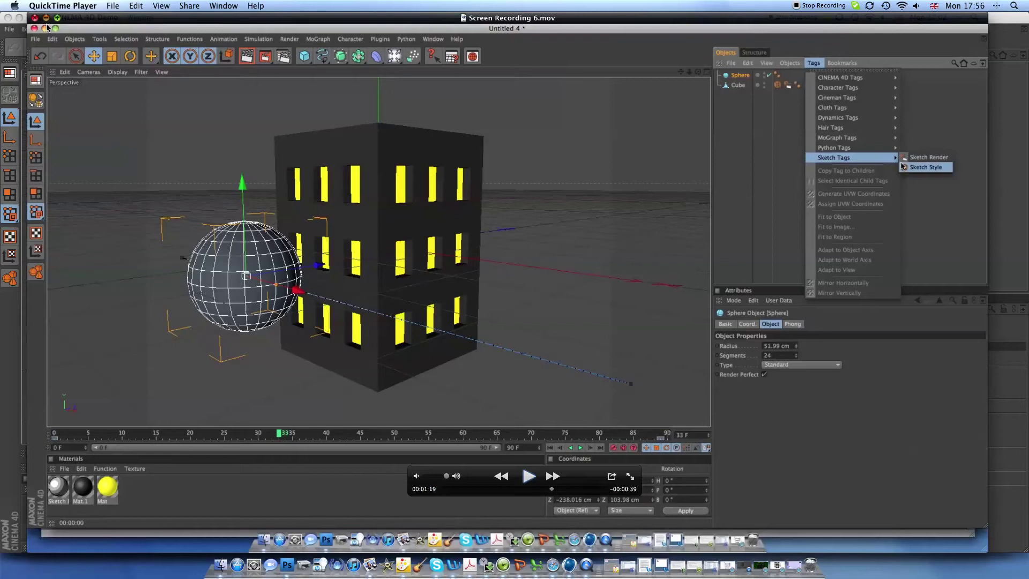
Bring the empty Untitled 6 scene forward and orbit the perspective view around it
{"action": "left_click", "coordinate": [46, 17]}
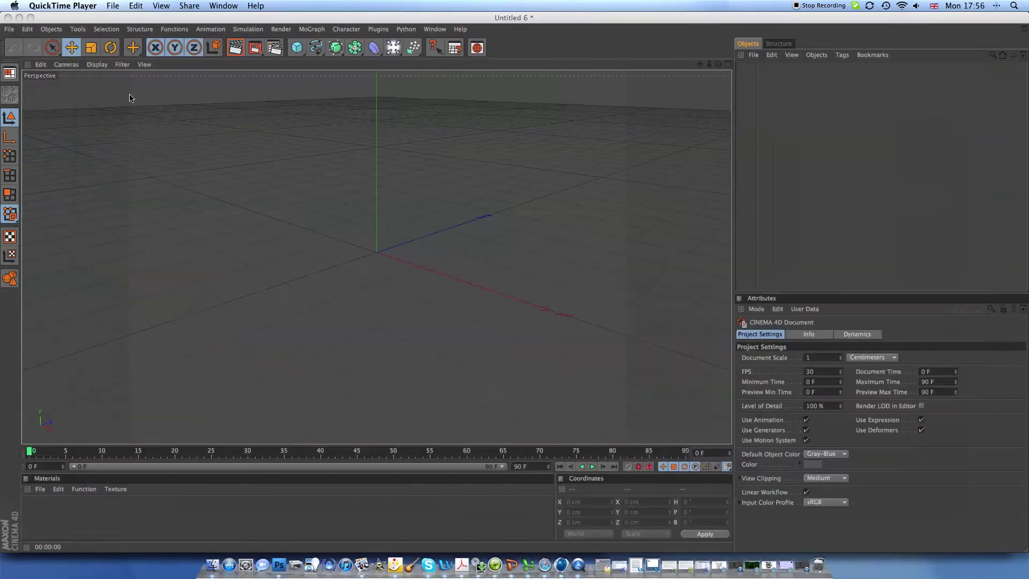
{"action": "left_click_drag", "start_coordinate": [377, 258], "coordinate": [426, 257], "text": "alt"}
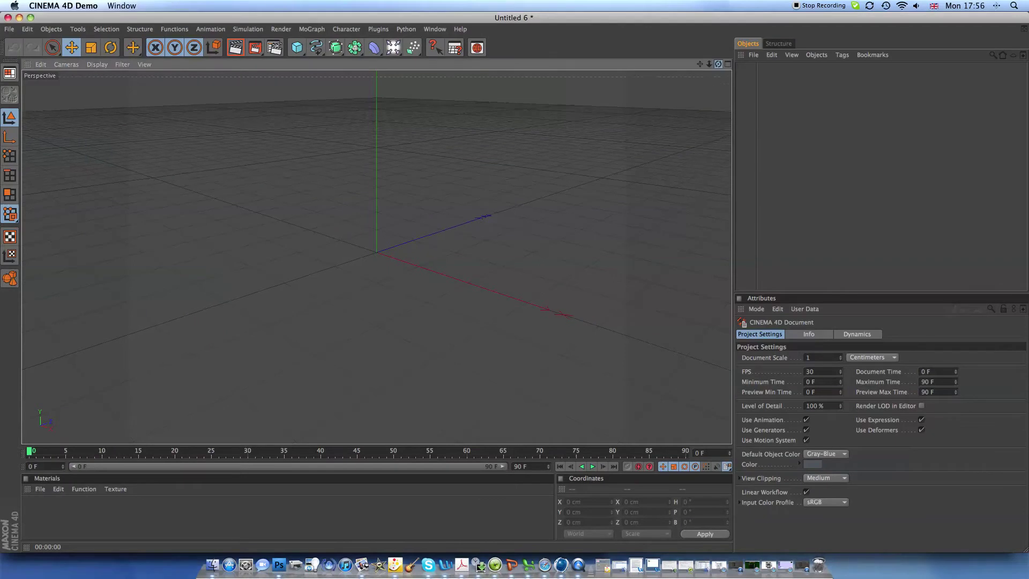
{"action": "left_click_drag", "start_coordinate": [718, 63], "coordinate": [718, 64]}
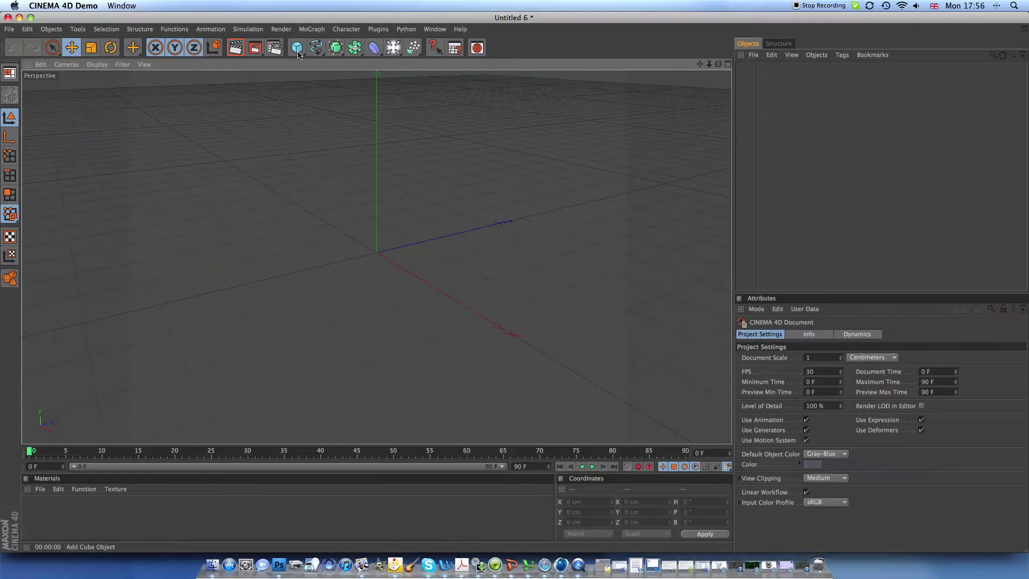
Add a large sphere shifted left and a smaller Sphere.1 overlapping beside it
{"action": "left_click_drag", "start_coordinate": [298, 51], "coordinate": [401, 55]}
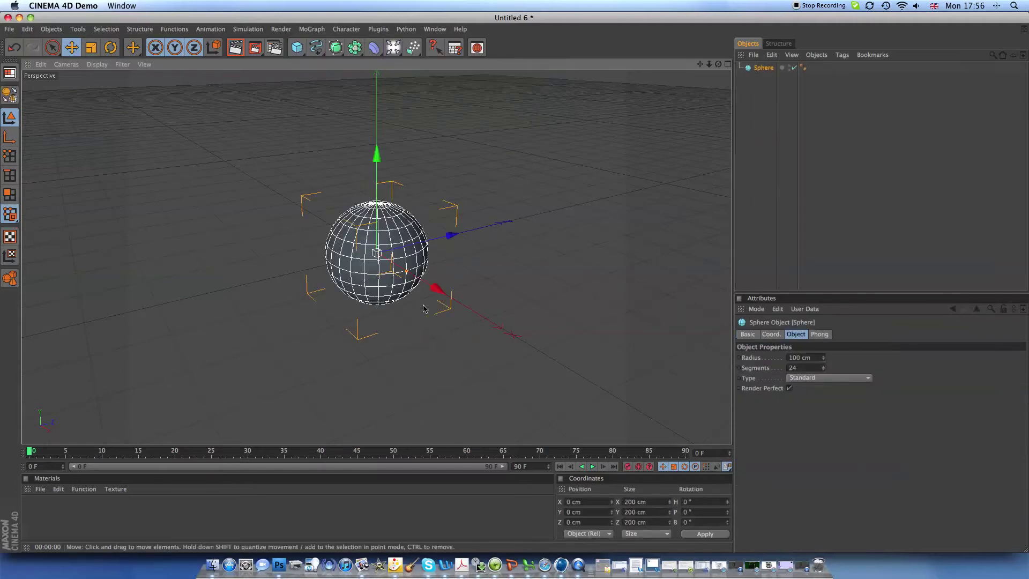
{"action": "left_click_drag", "start_coordinate": [436, 292], "coordinate": [417, 269]}
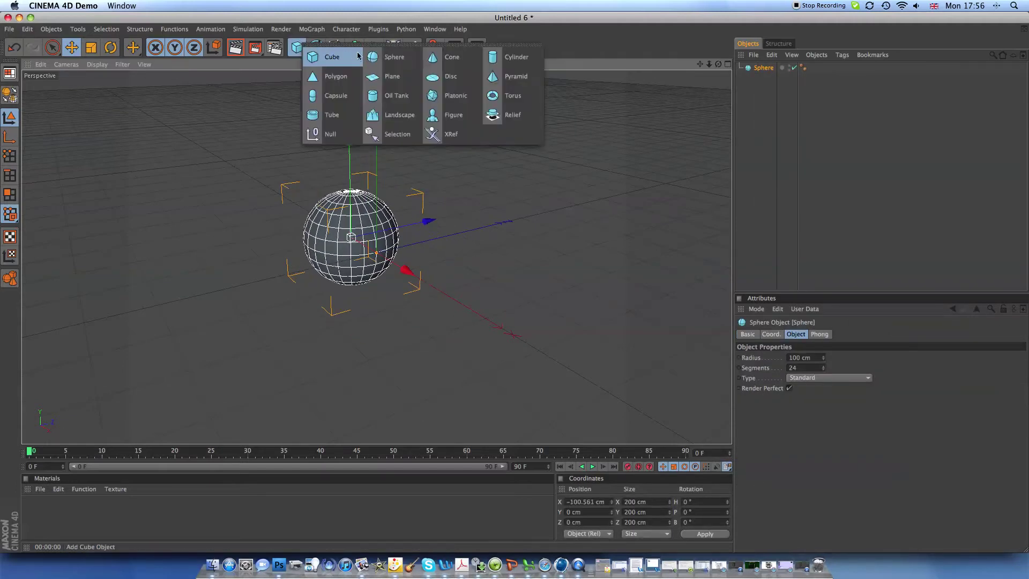
{"action": "left_click_drag", "start_coordinate": [297, 48], "coordinate": [411, 86]}
{"action": "mouse_move", "coordinate": [434, 290]}
{"action": "left_mouse_down"}
{"action": "mouse_move", "coordinate": [452, 298]}
{"action": "mouse_move", "coordinate": [414, 277]}
{"action": "left_mouse_up"}
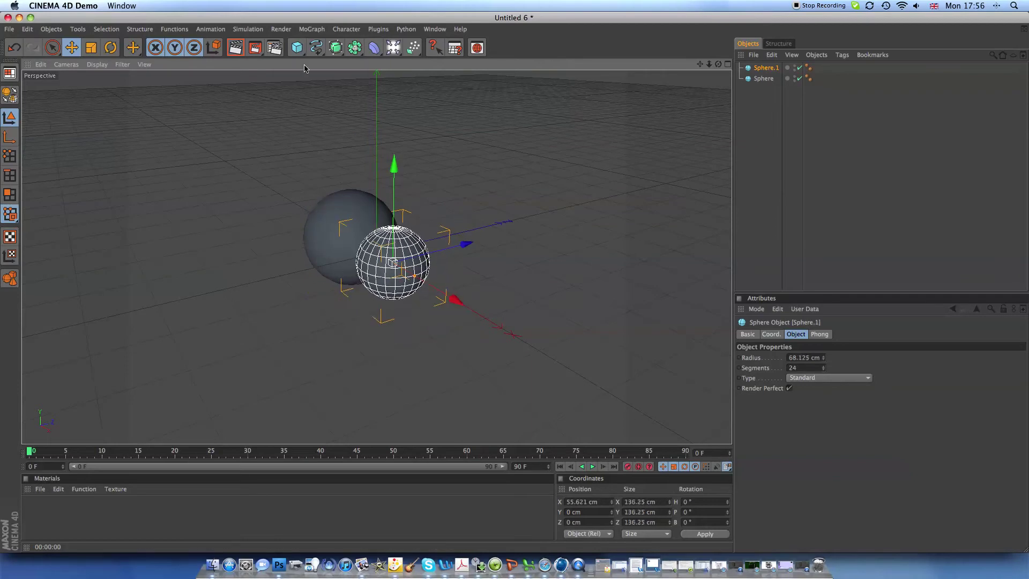
Duplicate Sphere.1 as Sphere.2, raise it on top and shrink it to about half size
{"action": "key", "text": "super+c"}
{"action": "key", "text": "super+v"}
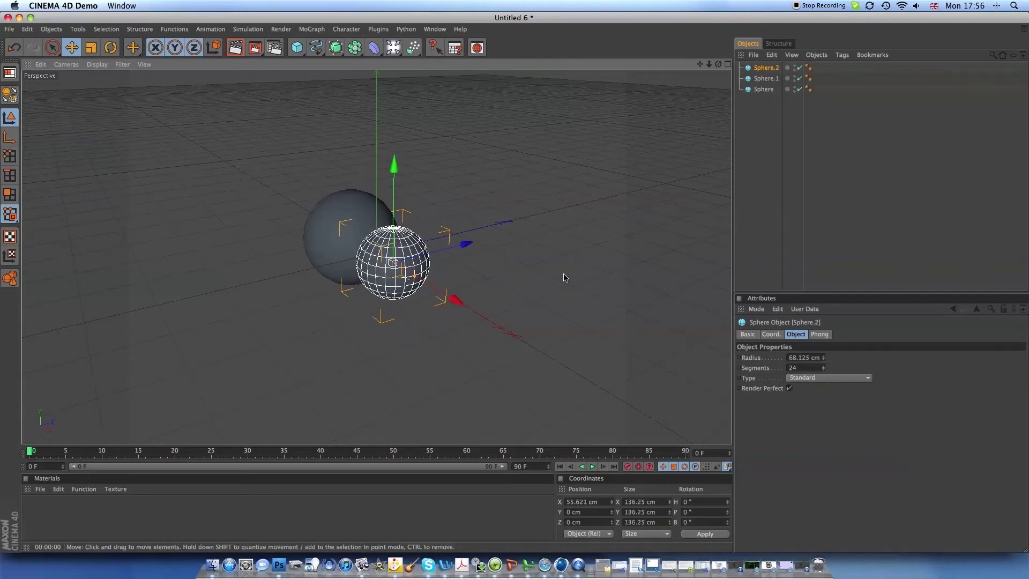
{"action": "left_click_drag", "start_coordinate": [393, 166], "coordinate": [395, 103]}
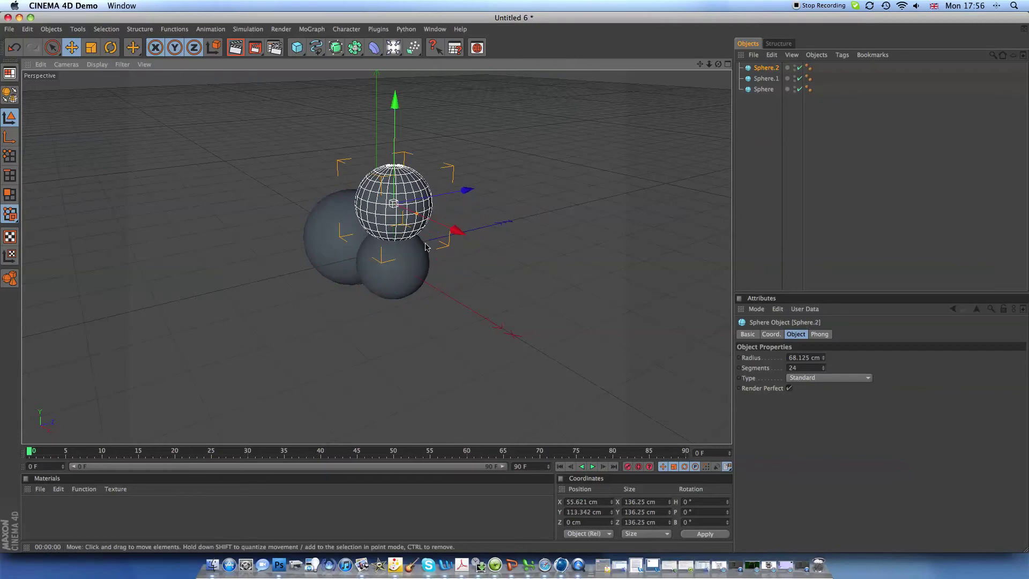
{"action": "left_click_drag", "start_coordinate": [420, 219], "coordinate": [403, 204]}
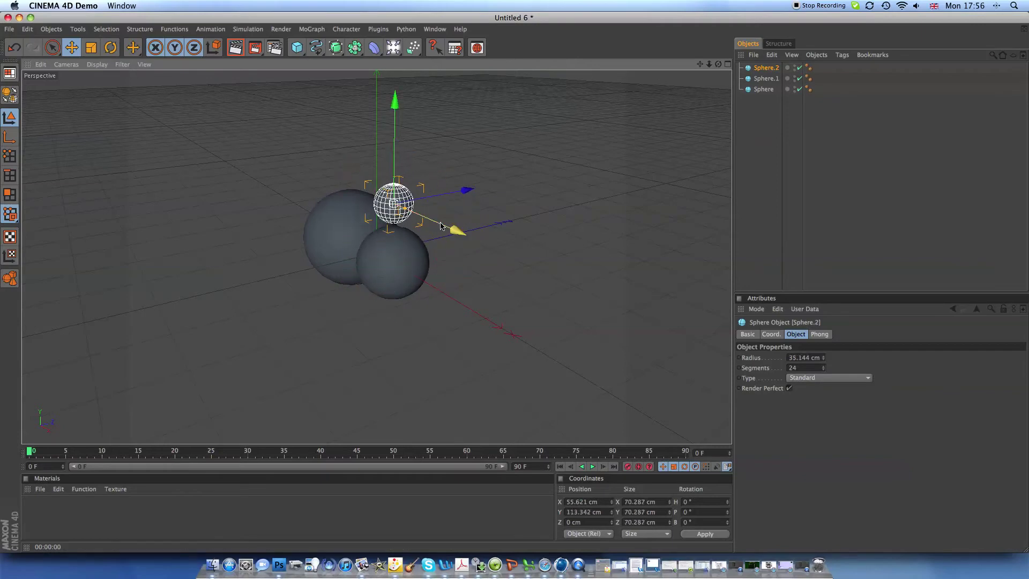
{"action": "left_click", "coordinate": [543, 197]}
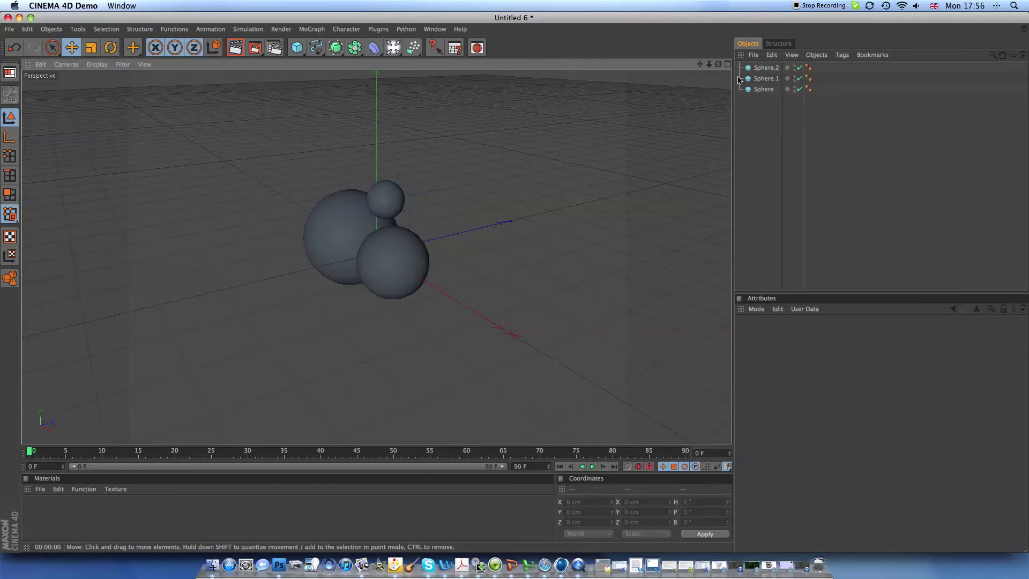
{"action": "left_click_drag", "start_coordinate": [717, 65], "coordinate": [717, 67]}
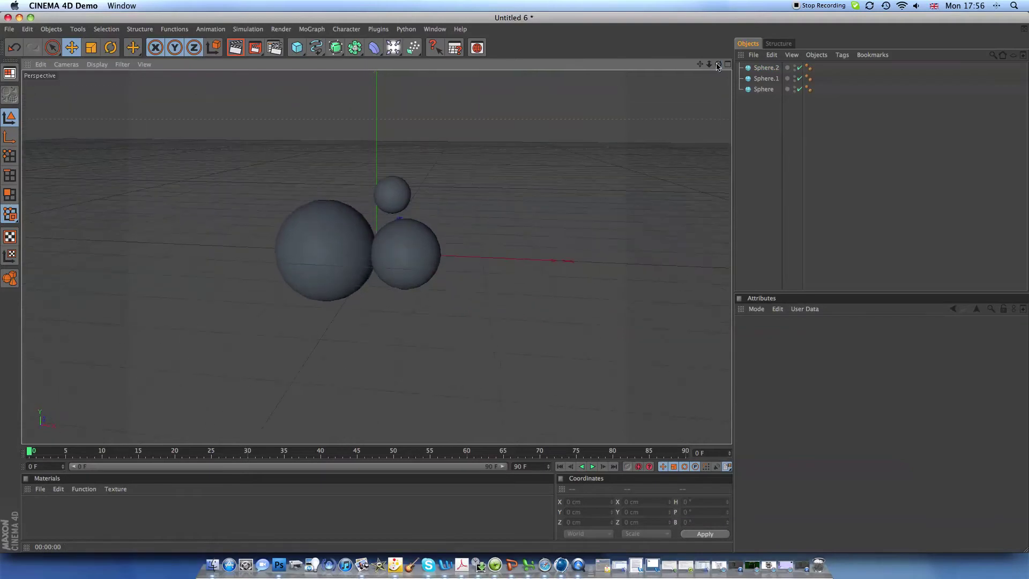
Add a Metaball object and nest Sphere, Sphere.1 and Sphere.2 under it
{"action": "left_click", "coordinate": [353, 51]}
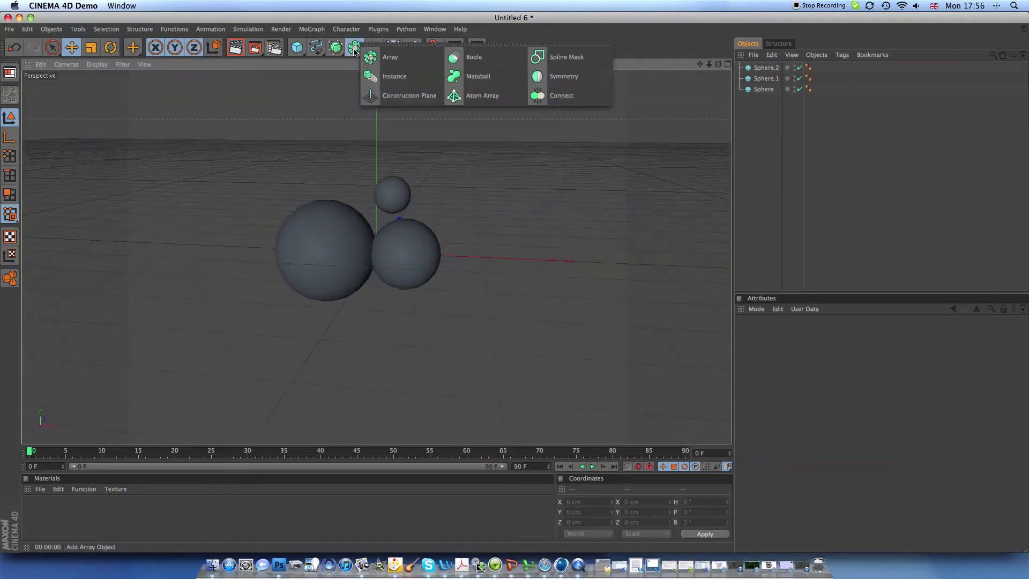
{"action": "left_click", "coordinate": [469, 78]}
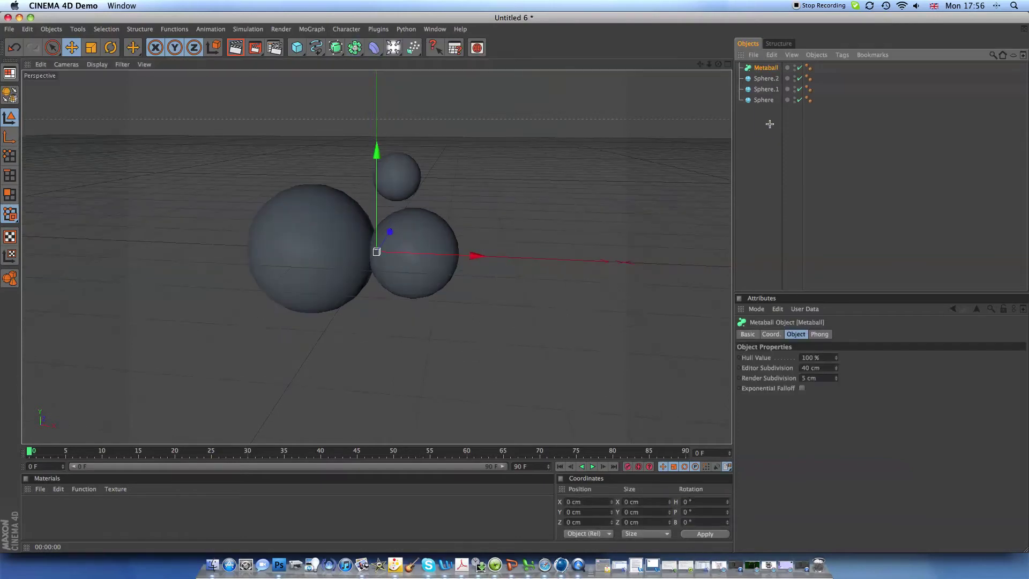
{"action": "mouse_move", "coordinate": [759, 129]}
{"action": "left_mouse_down"}
{"action": "mouse_move", "coordinate": [757, 81]}
{"action": "mouse_move", "coordinate": [761, 90]}
{"action": "left_mouse_up"}
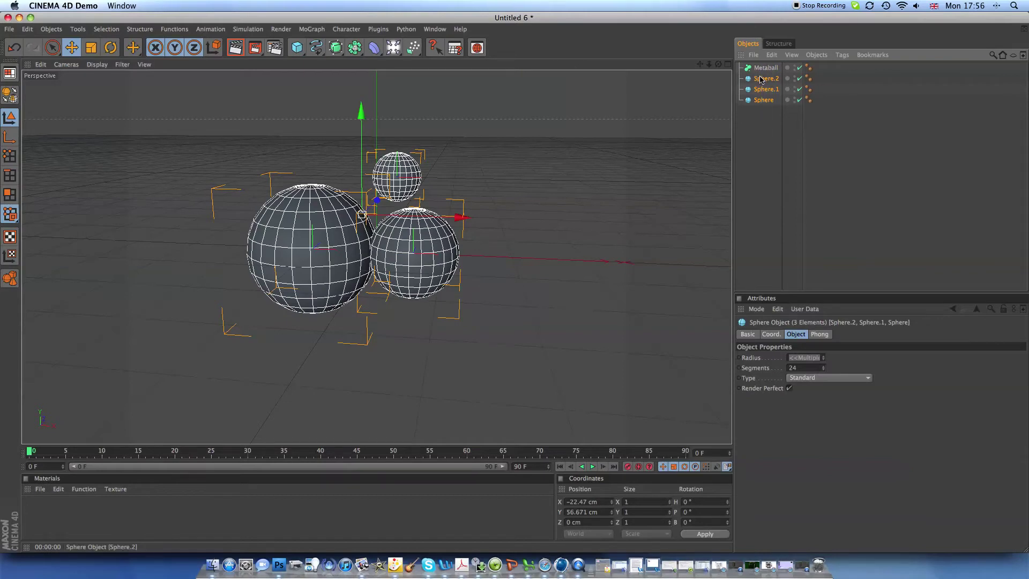
{"action": "left_click_drag", "start_coordinate": [761, 90], "coordinate": [759, 71]}
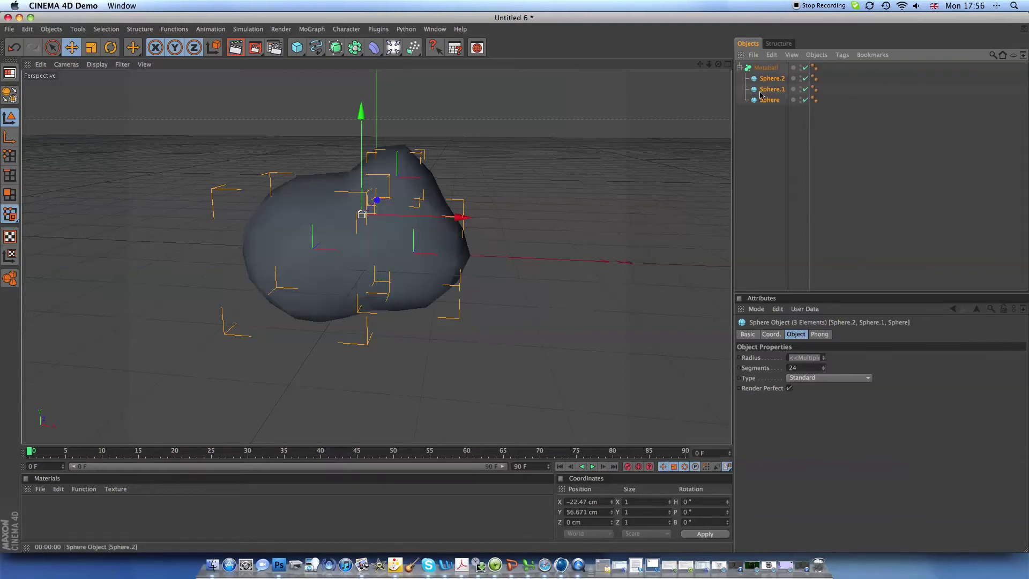
{"action": "left_click", "coordinate": [764, 142]}
{"action": "left_click", "coordinate": [765, 67]}
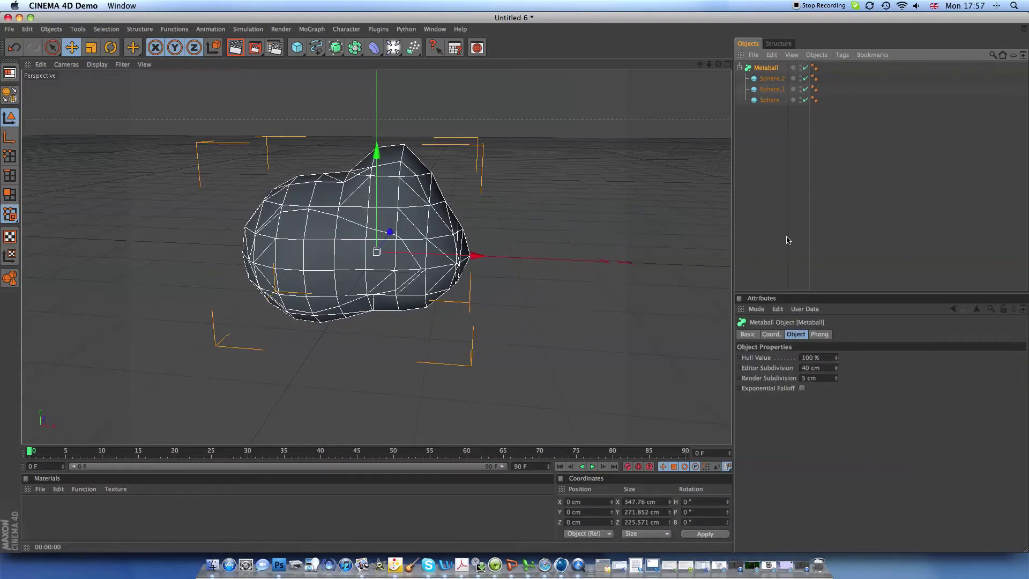
Experiment with the Metaball editor subdivision and check a quick render preview
{"action": "mouse_move", "coordinate": [836, 369]}
{"action": "left_mouse_down"}
{"action": "mouse_move", "coordinate": [836, 402]}
{"action": "mouse_move", "coordinate": [836, 380]}
{"action": "left_mouse_up"}
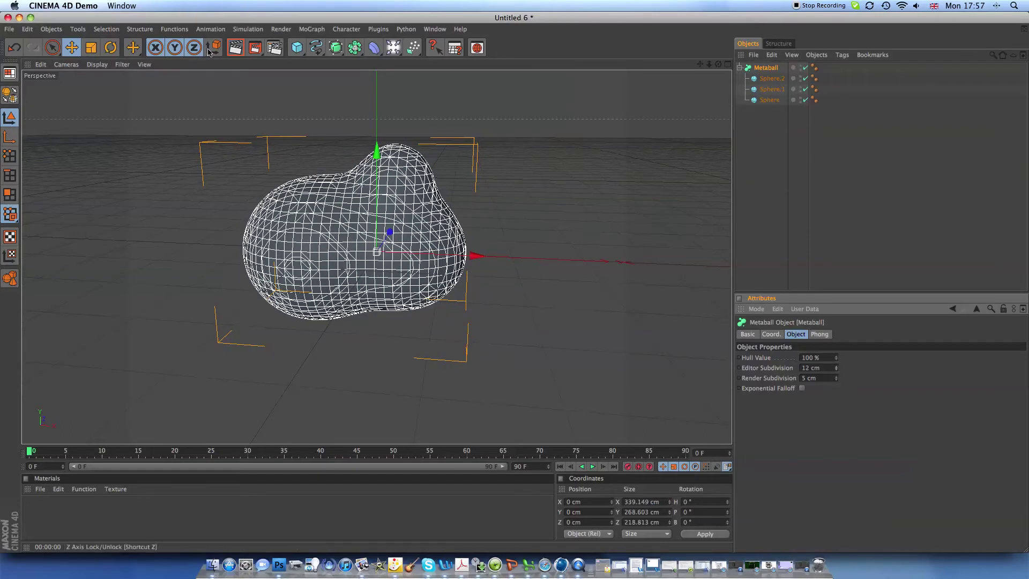
{"action": "key", "text": "super+r"}
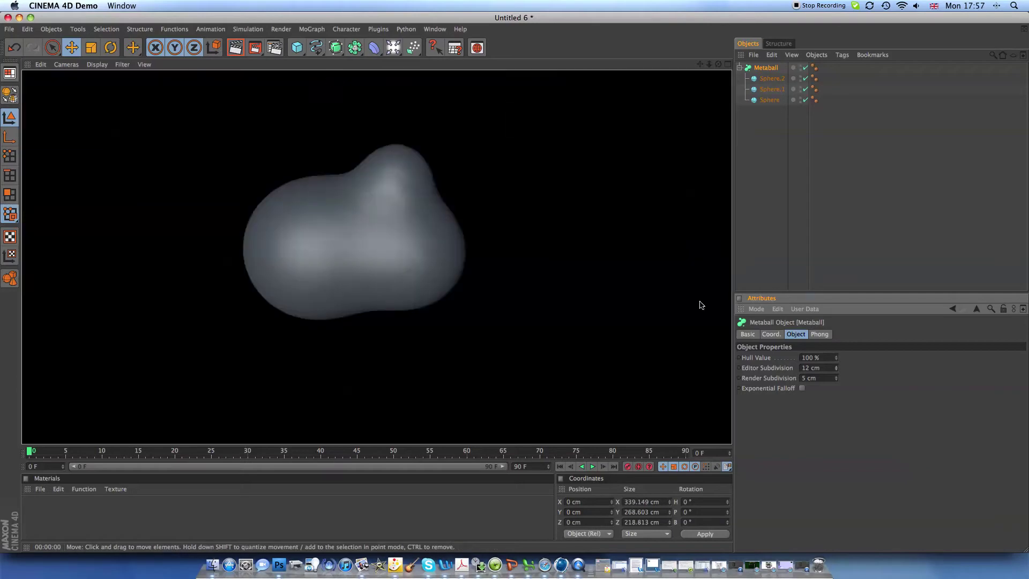
{"action": "mouse_move", "coordinate": [837, 369]}
{"action": "left_mouse_down"}
{"action": "mouse_move", "coordinate": [836, 450]}
{"action": "mouse_move", "coordinate": [836, 426]}
{"action": "left_mouse_up"}
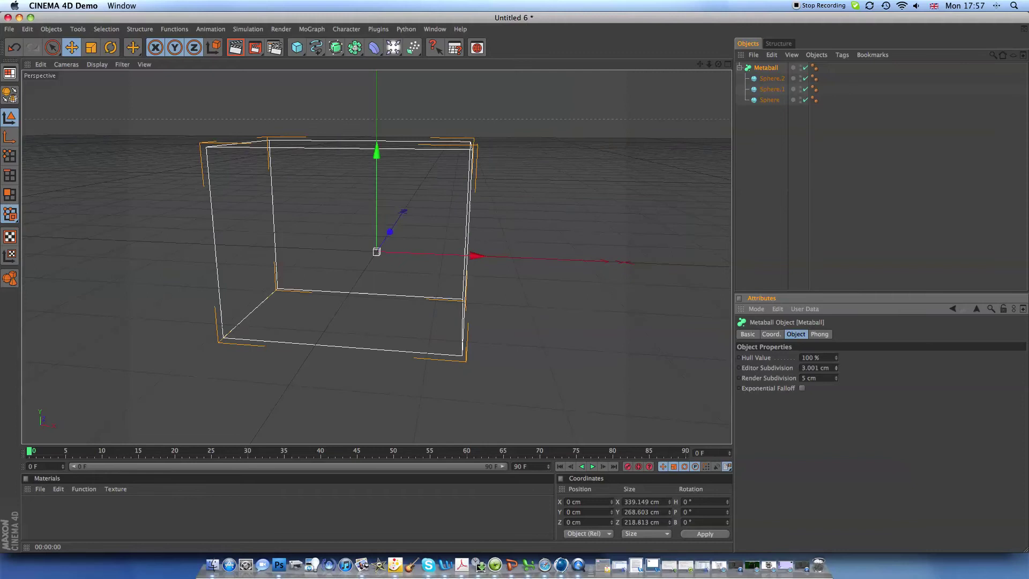
{"action": "mouse_move", "coordinate": [836, 371]}
{"action": "left_mouse_down"}
{"action": "mouse_move", "coordinate": [837, 282]}
{"action": "mouse_move", "coordinate": [836, 338]}
{"action": "left_mouse_up"}
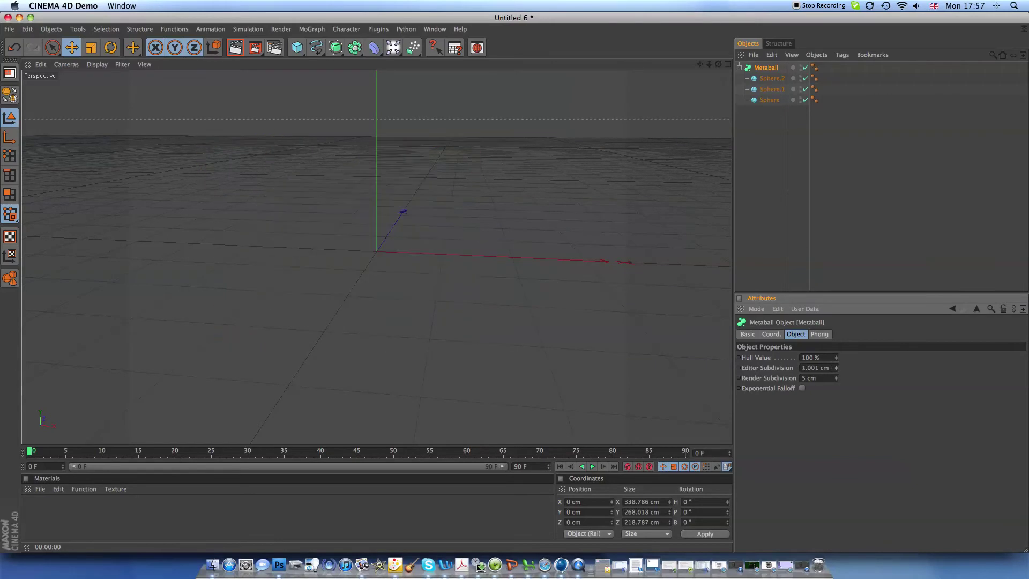
Set editor subdivision to 8 cm and render subdivision to 5 cm, then render the smooth blob
{"action": "left_click_drag", "start_coordinate": [819, 368], "coordinate": [780, 369]}
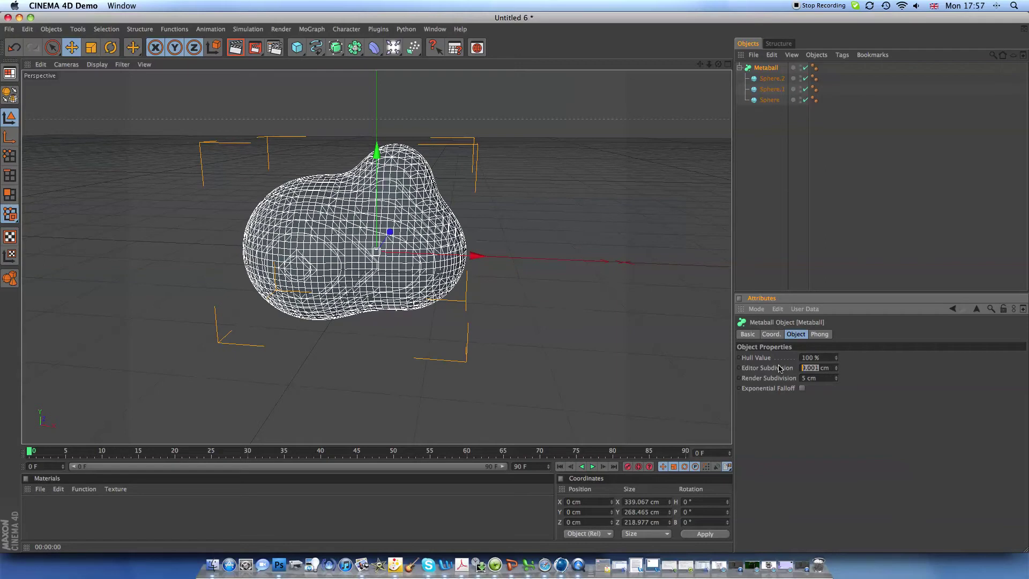
{"action": "type", "text": "8"}
{"action": "key", "text": "Return"}
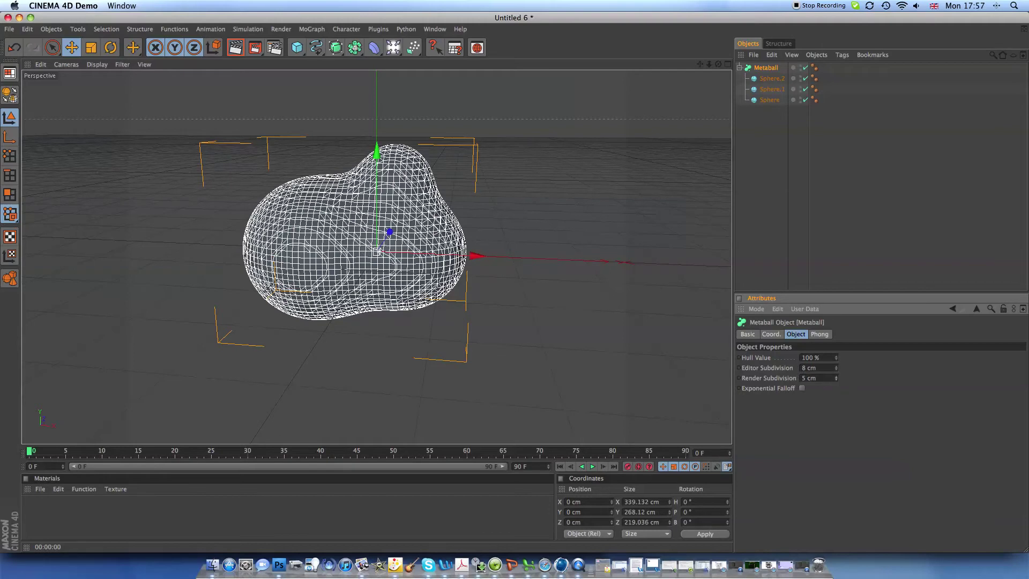
{"action": "left_click", "coordinate": [836, 380]}
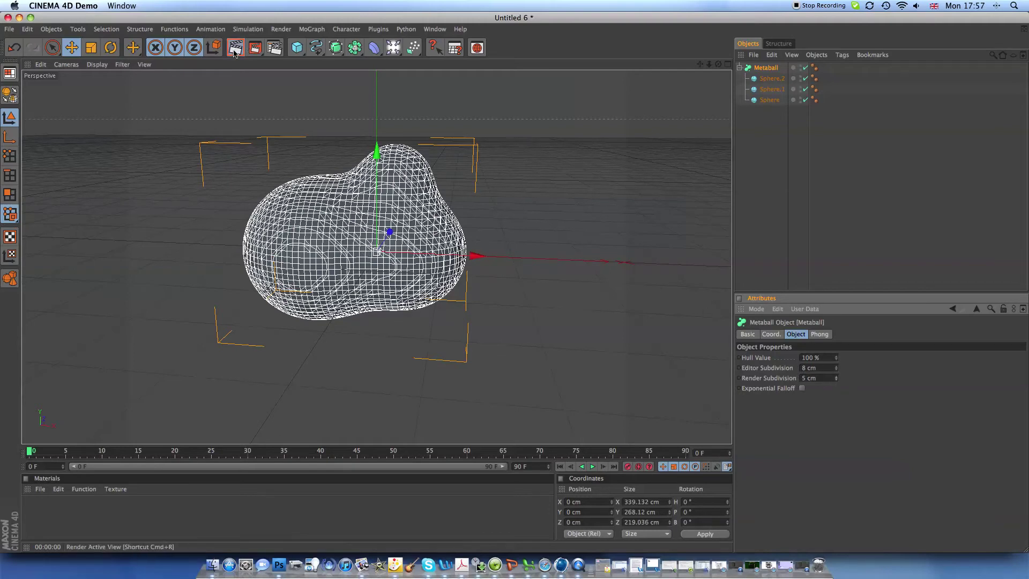
{"action": "key", "text": "ctrl+r"}
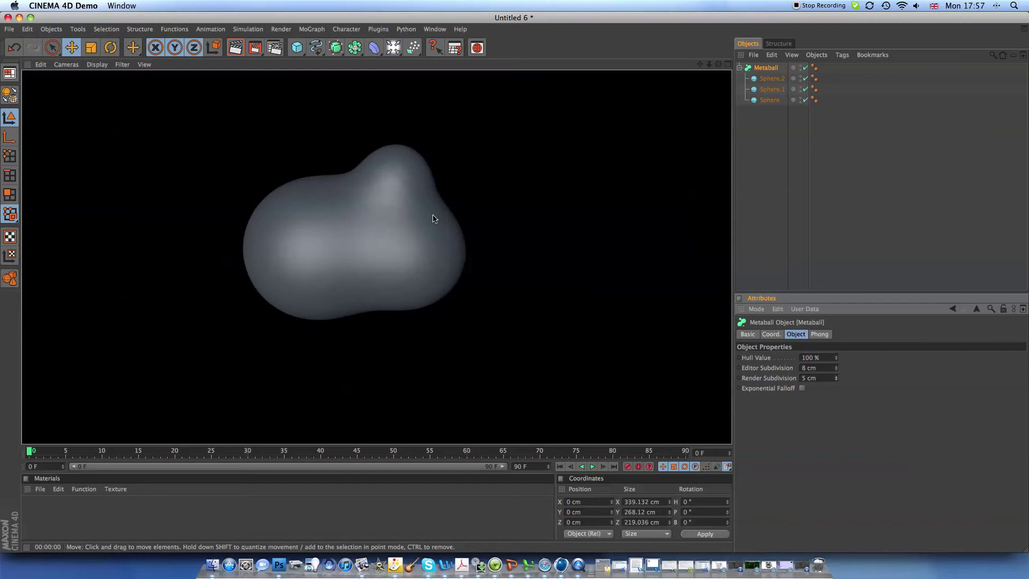
{"action": "left_click", "coordinate": [192, 260]}
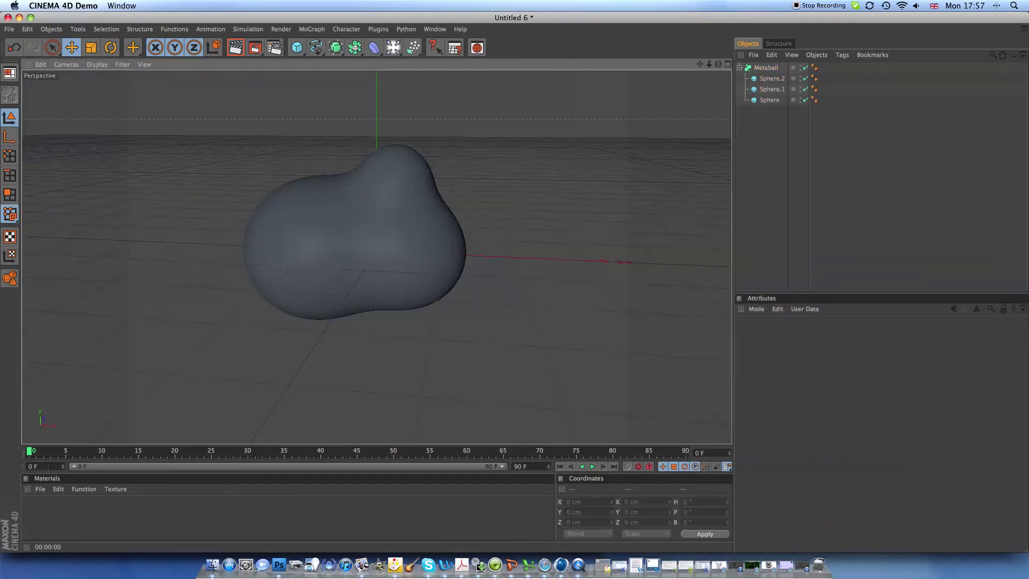
Load the animated Water-Pool material preset and apply it to the Metaball
{"action": "left_click", "coordinate": [38, 488]}
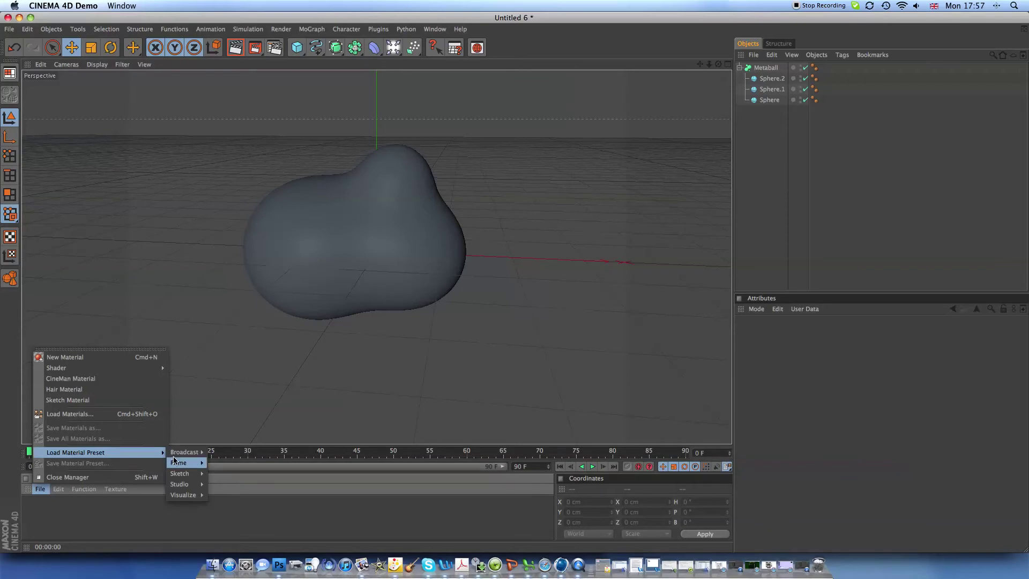
{"action": "mouse_move", "coordinate": [76, 452]}
{"action": "mouse_move", "coordinate": [185, 452]}
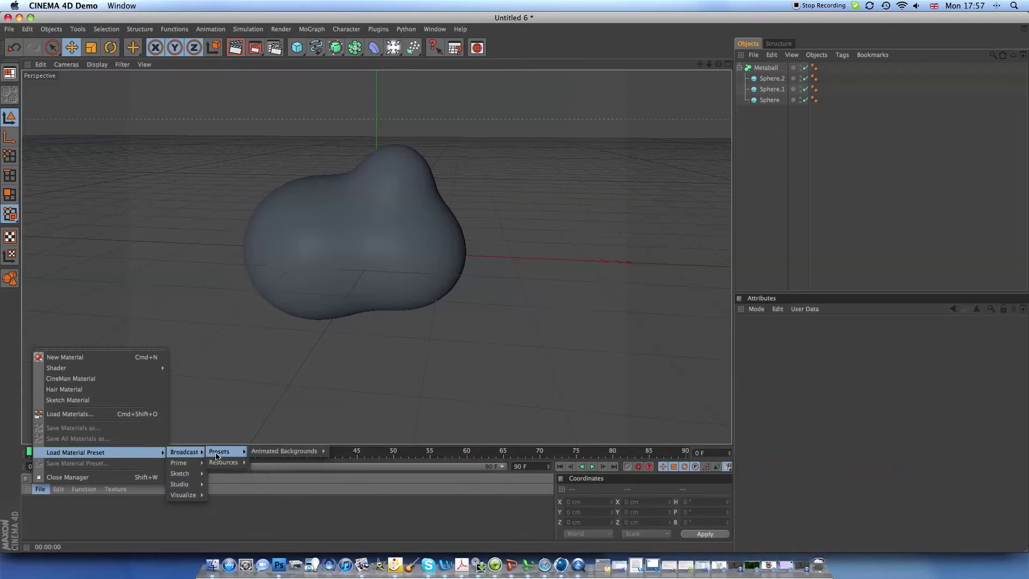
{"action": "mouse_move", "coordinate": [222, 461]}
{"action": "mouse_move", "coordinate": [264, 461]}
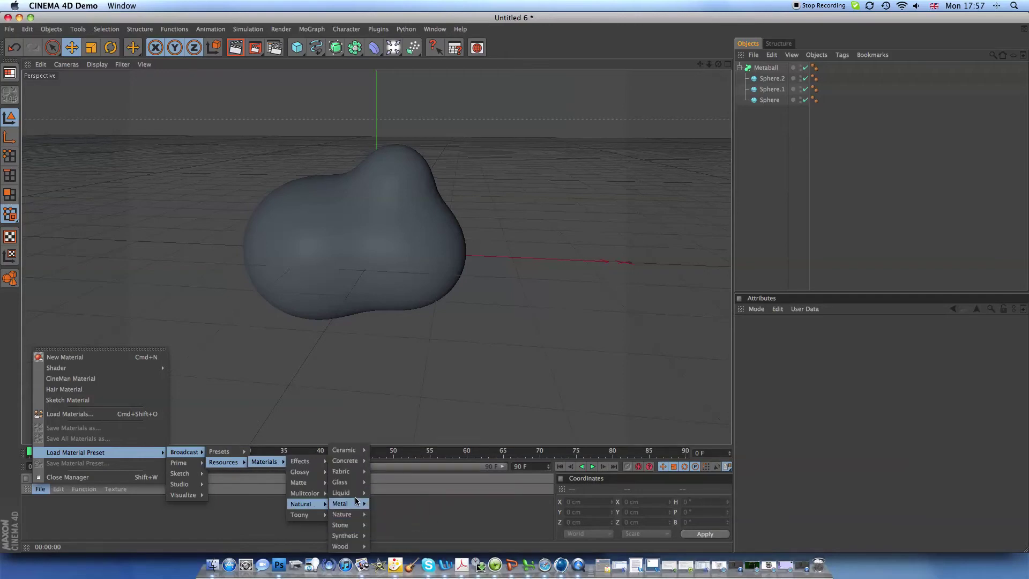
{"action": "mouse_move", "coordinate": [340, 492]}
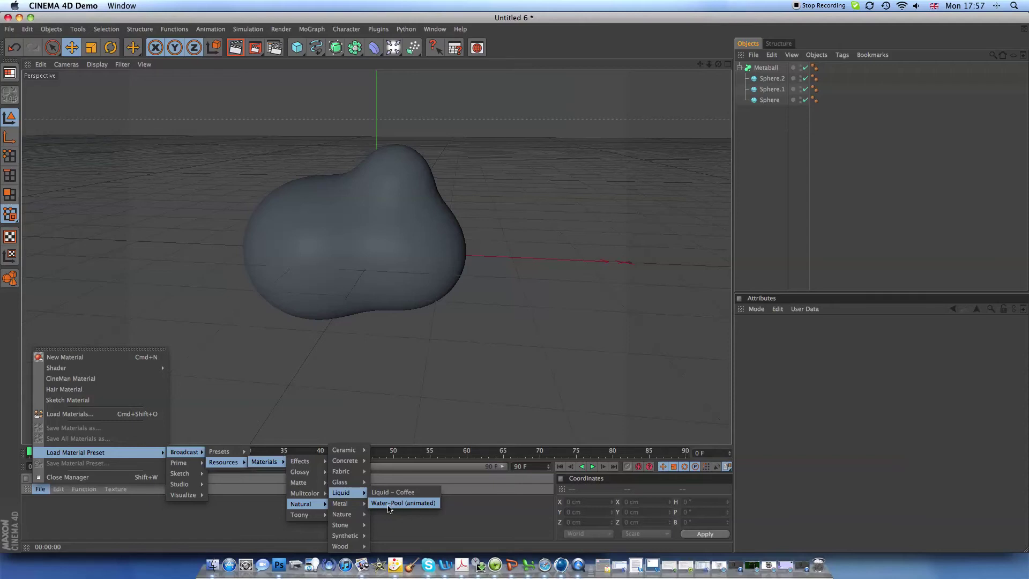
{"action": "left_click", "coordinate": [388, 504]}
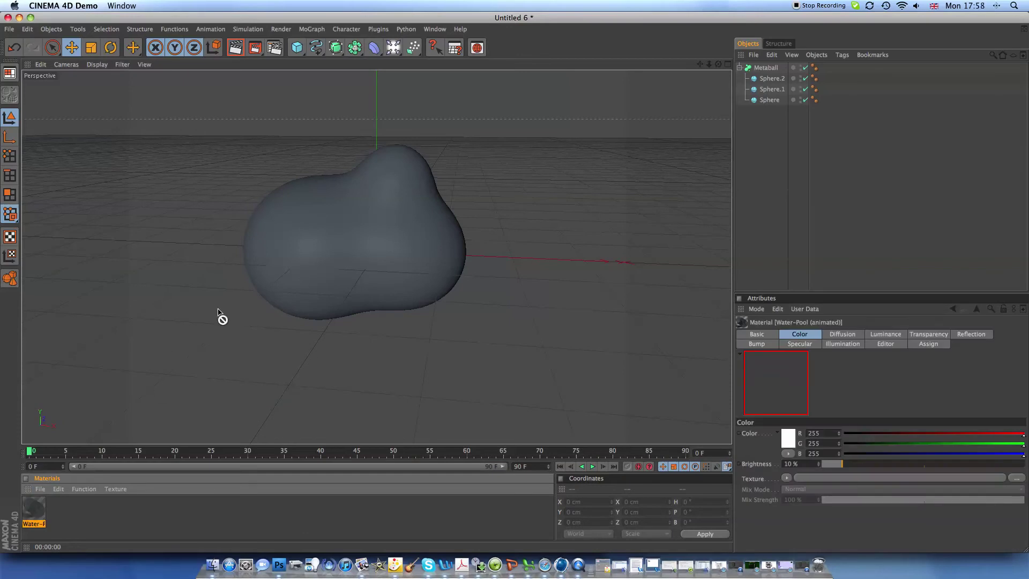
{"action": "left_click_drag", "start_coordinate": [23, 516], "coordinate": [290, 252]}
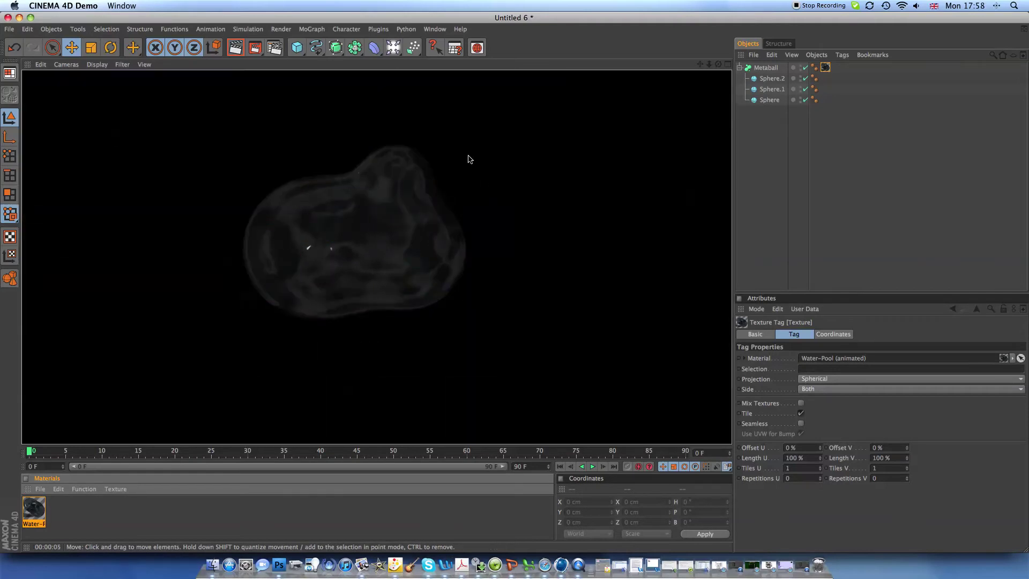
Add a Sky object and check a quick render of the water-textured blob
{"action": "left_click", "coordinate": [393, 48]}
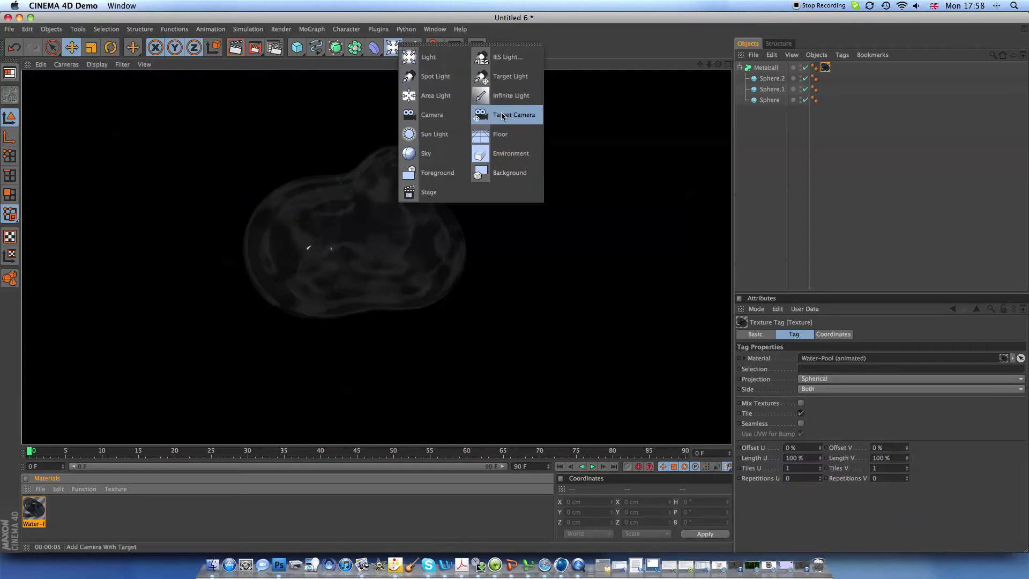
{"action": "left_click", "coordinate": [448, 158]}
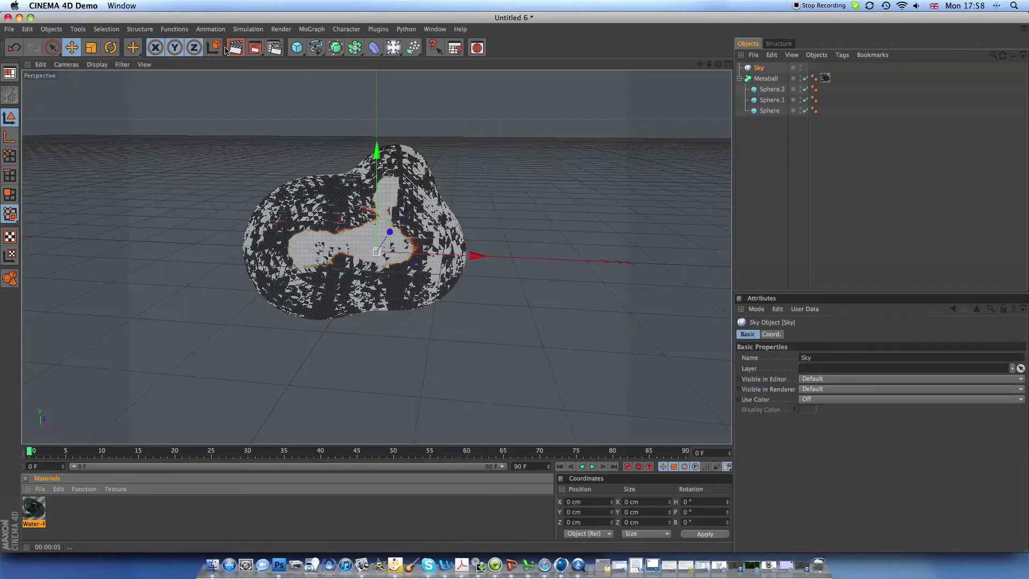
{"action": "left_click", "coordinate": [232, 48]}
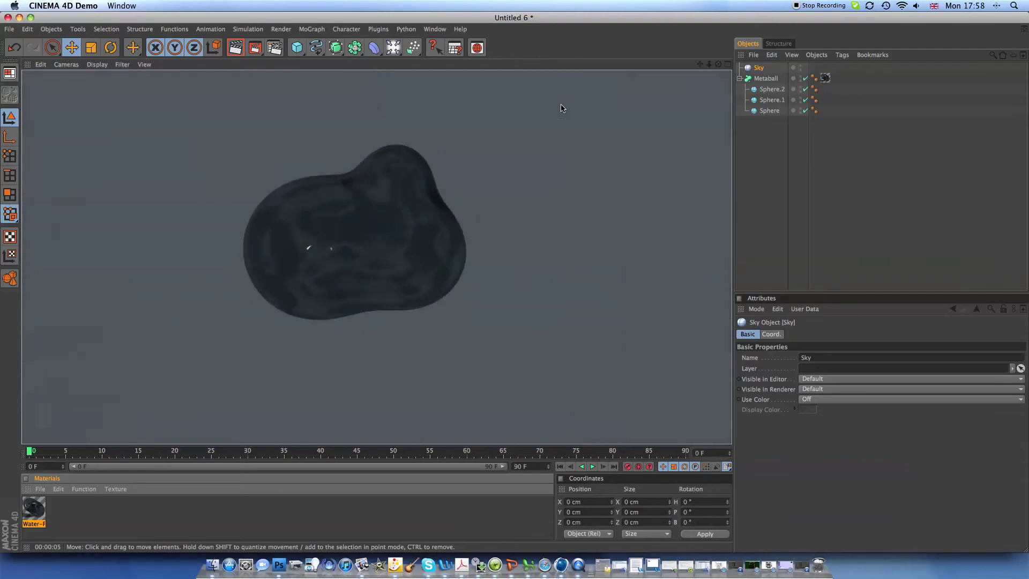
{"action": "left_click", "coordinate": [769, 148]}
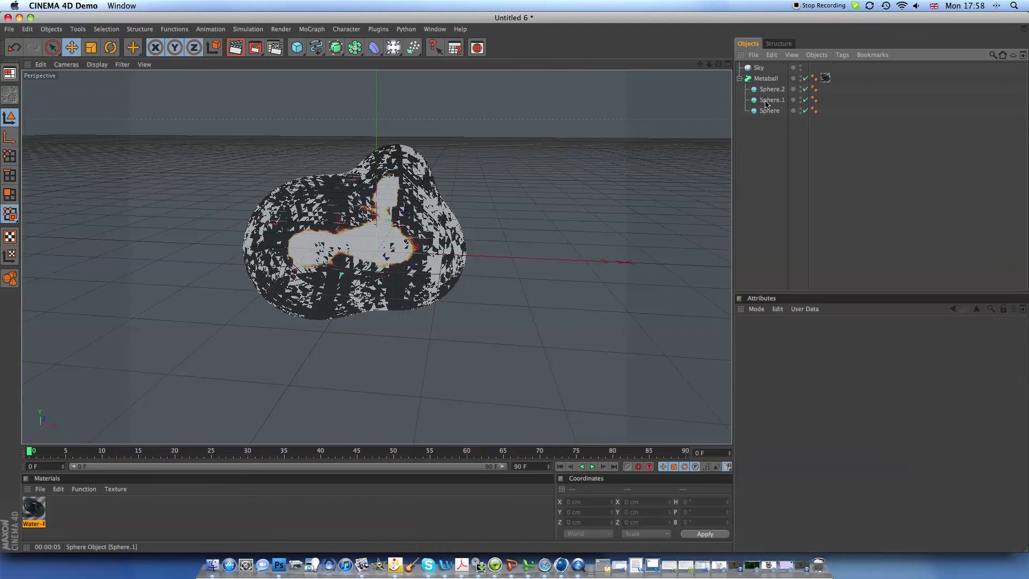
Select Sphere.2, set the animation length to 200 frames and widen the visible timeline range
{"action": "left_click", "coordinate": [767, 93]}
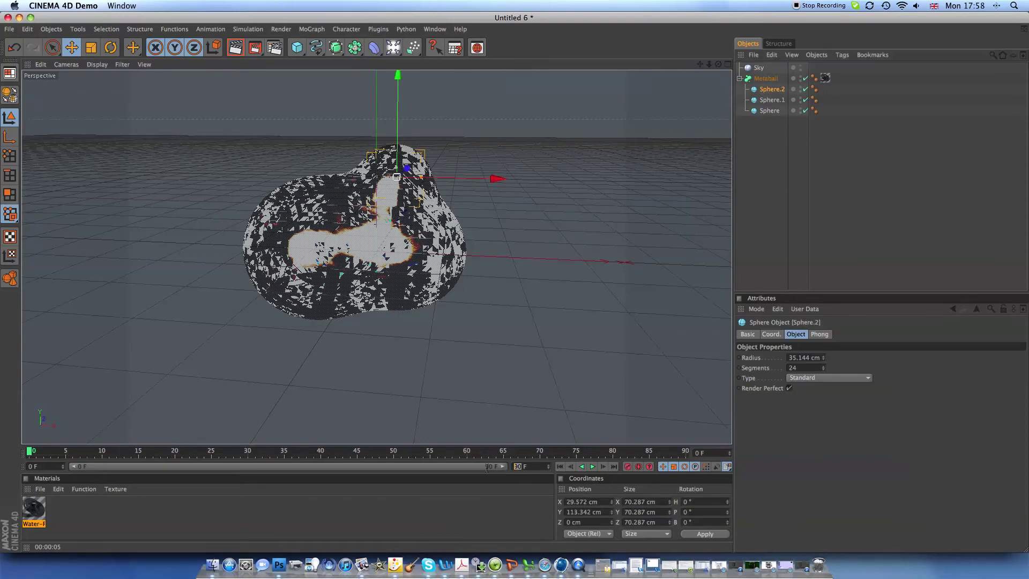
{"action": "type", "text": "200"}
{"action": "type", "text": "200 F"}
{"action": "key", "text": "Return"}
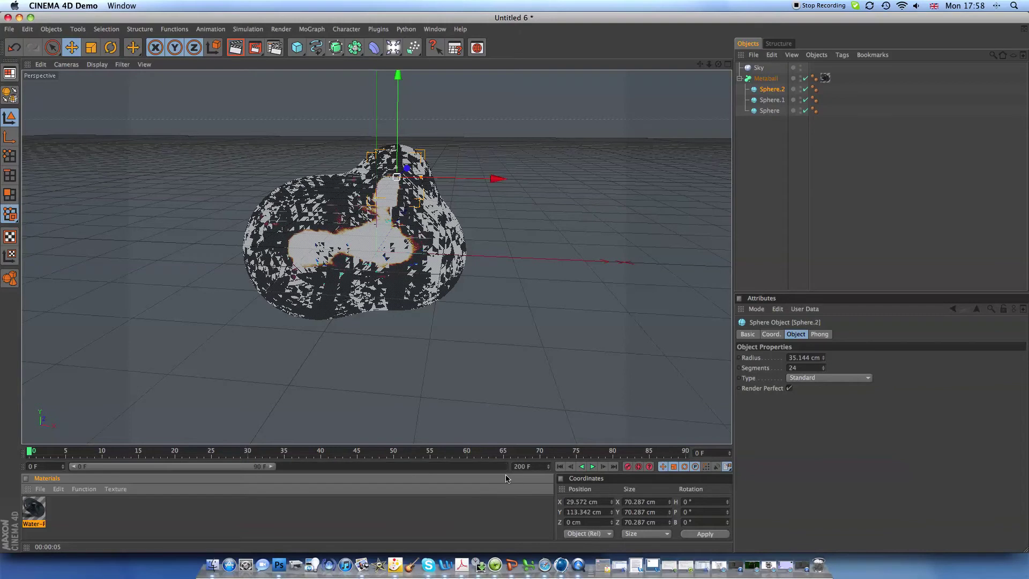
{"action": "mouse_move", "coordinate": [277, 471]}
{"action": "left_mouse_down"}
{"action": "mouse_move", "coordinate": [395, 471]}
{"action": "mouse_move", "coordinate": [236, 471]}
{"action": "mouse_move", "coordinate": [399, 470]}
{"action": "left_mouse_up"}
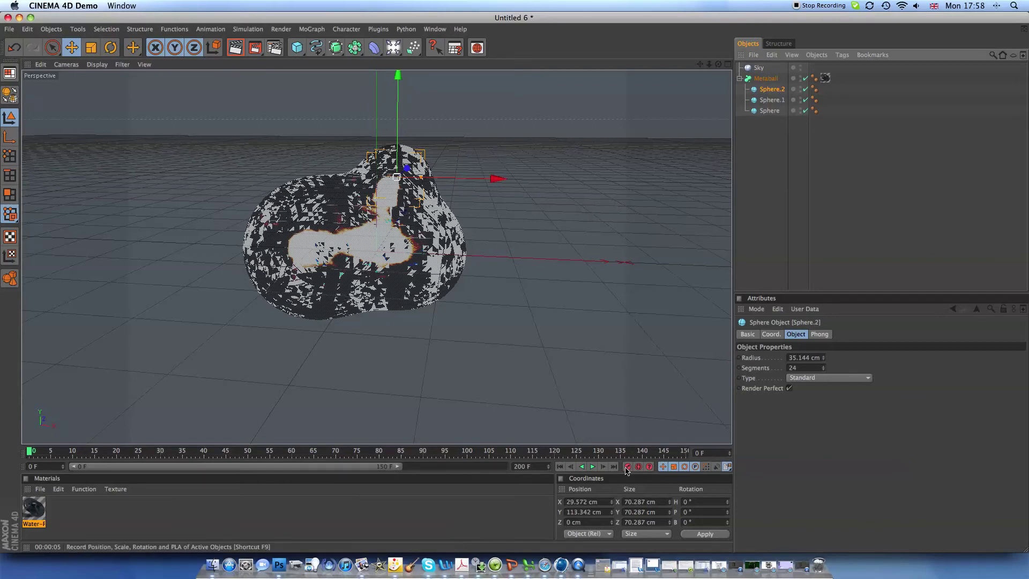
Keyframe Sphere.2 left of the blob at frame 36, below it at 65 and front-centre at 96
{"action": "left_click_drag", "start_coordinate": [207, 451], "coordinate": [186, 451]}
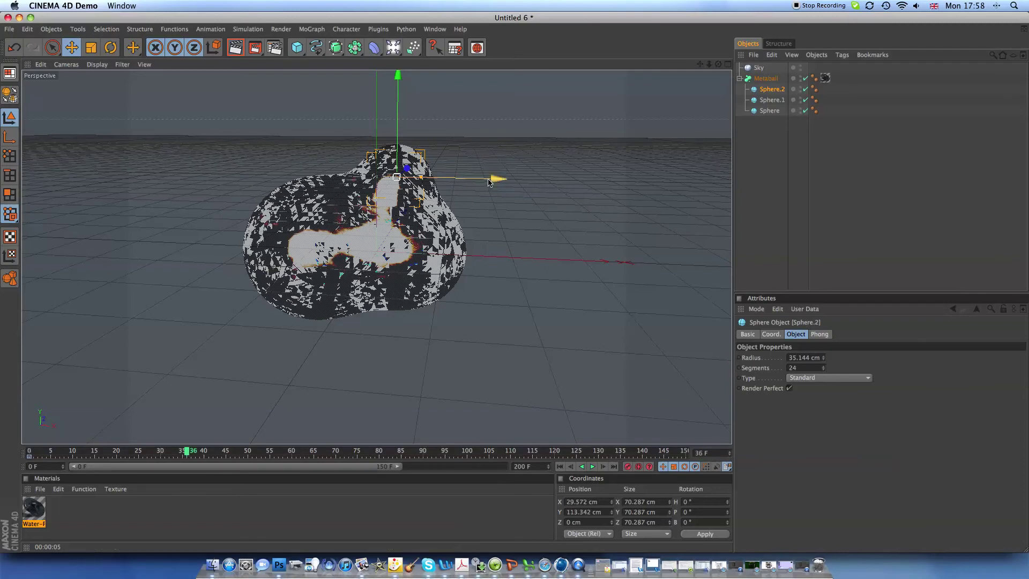
{"action": "left_click_drag", "start_coordinate": [494, 179], "coordinate": [300, 176]}
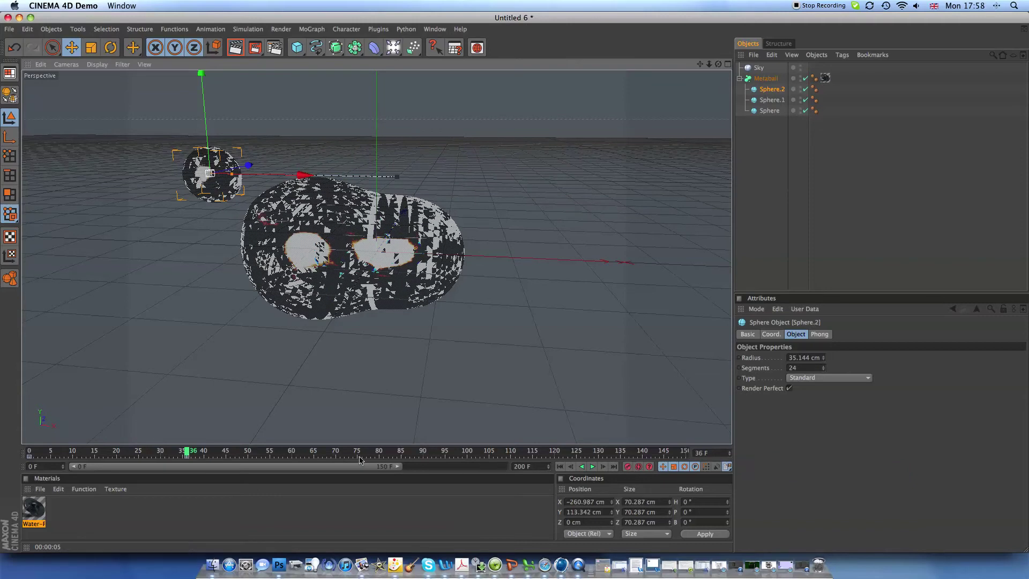
{"action": "left_click_drag", "start_coordinate": [271, 453], "coordinate": [313, 452]}
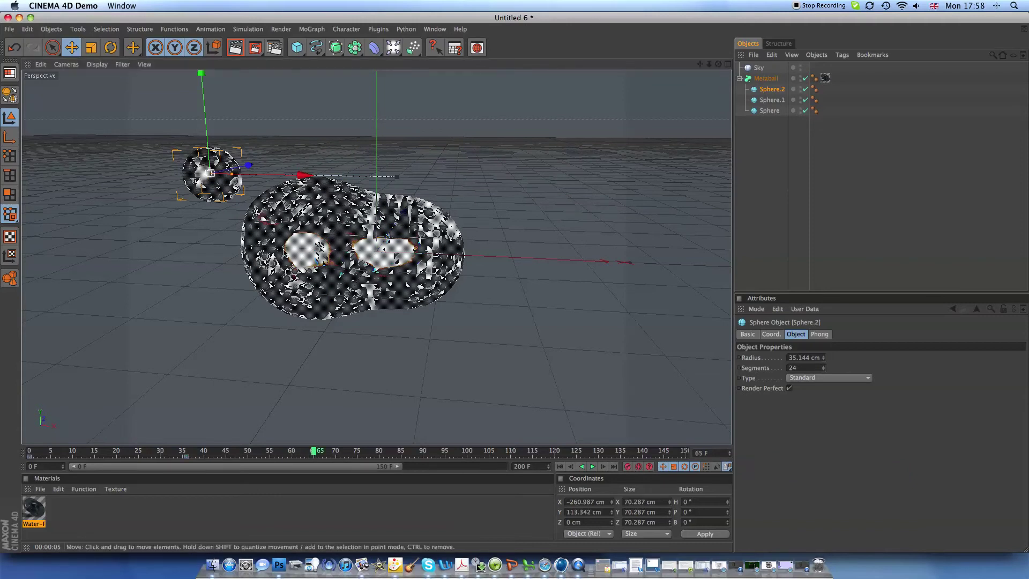
{"action": "left_click_drag", "start_coordinate": [291, 165], "coordinate": [223, 129]}
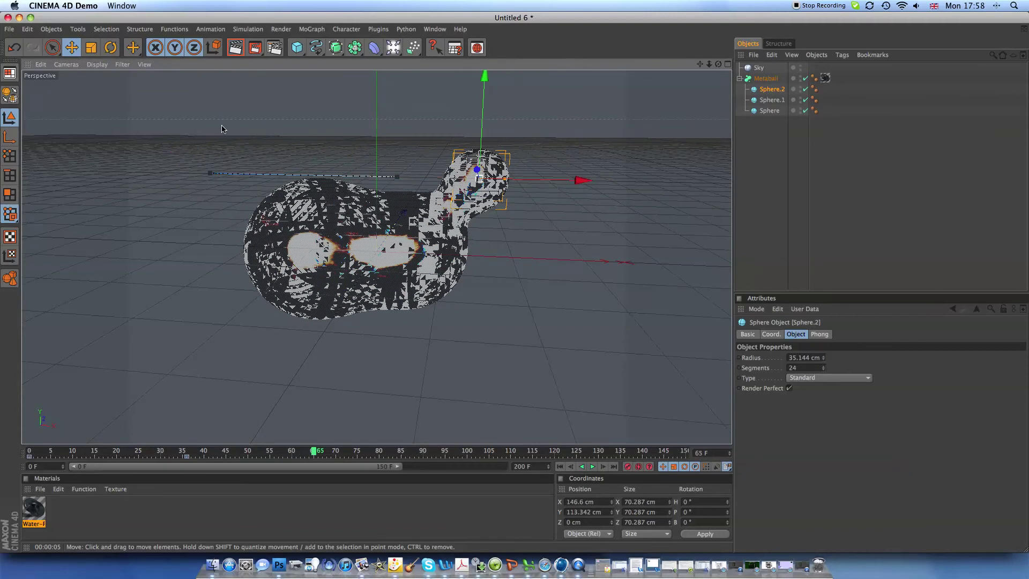
{"action": "left_click_drag", "start_coordinate": [489, 121], "coordinate": [483, 226]}
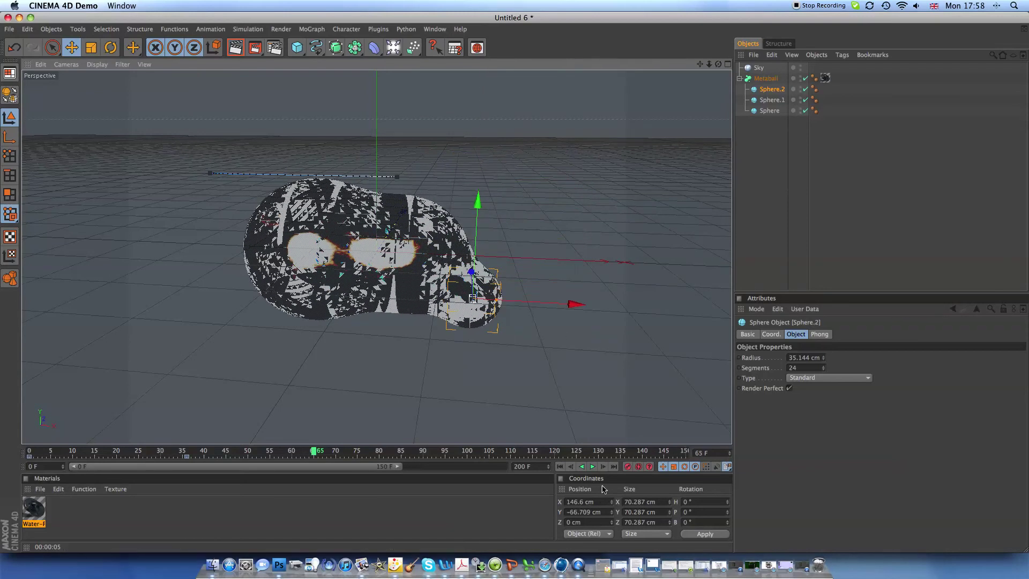
{"action": "left_click", "coordinate": [449, 452]}
{"action": "left_click_drag", "start_coordinate": [515, 299], "coordinate": [471, 298]}
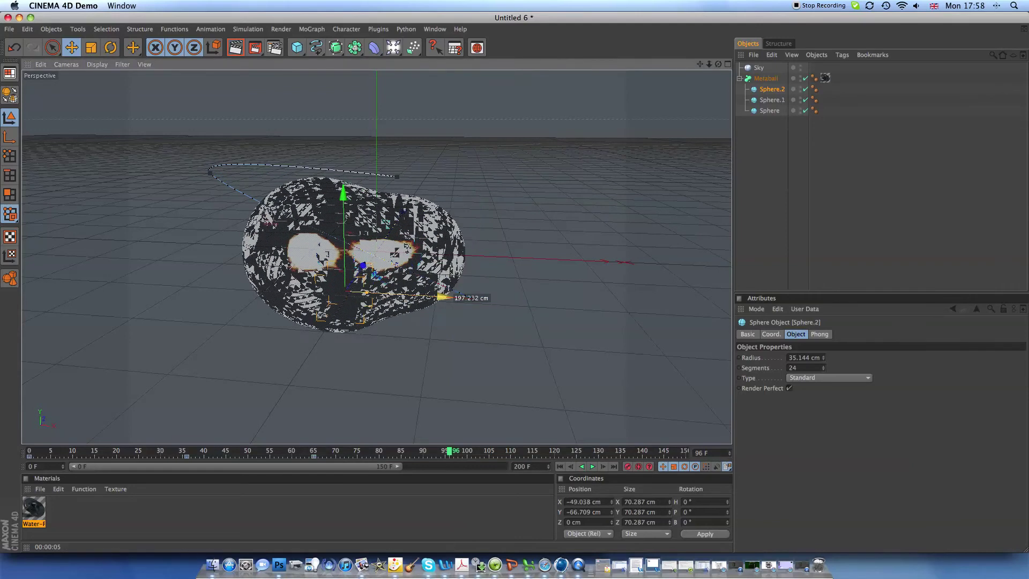
{"action": "left_click_drag", "start_coordinate": [354, 267], "coordinate": [322, 322]}
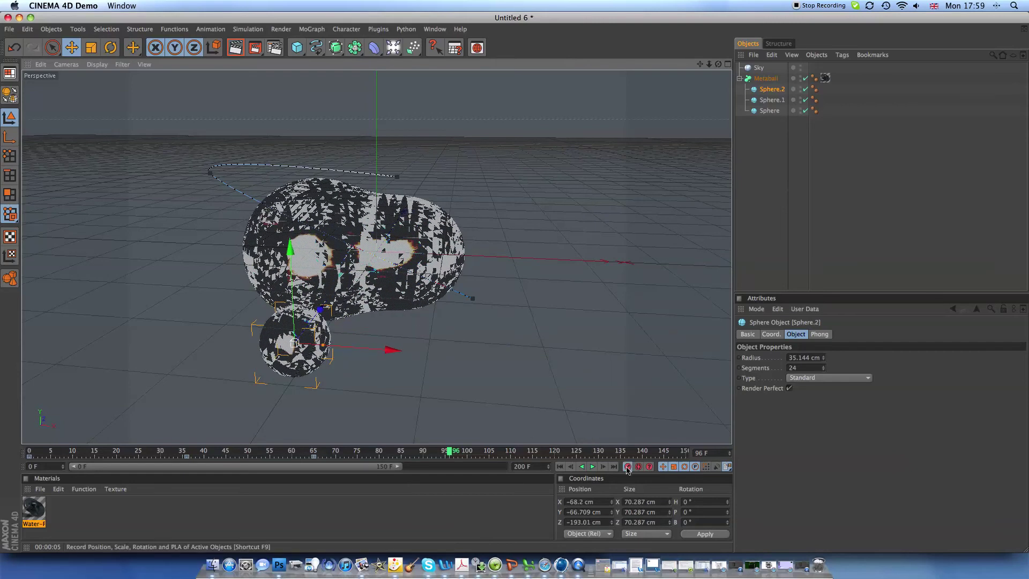
Keyframe Sphere.2 back through the blob at 127 and raised inside it near 150, then scrub to preview
{"action": "left_click_drag", "start_coordinate": [467, 451], "coordinate": [584, 451]}
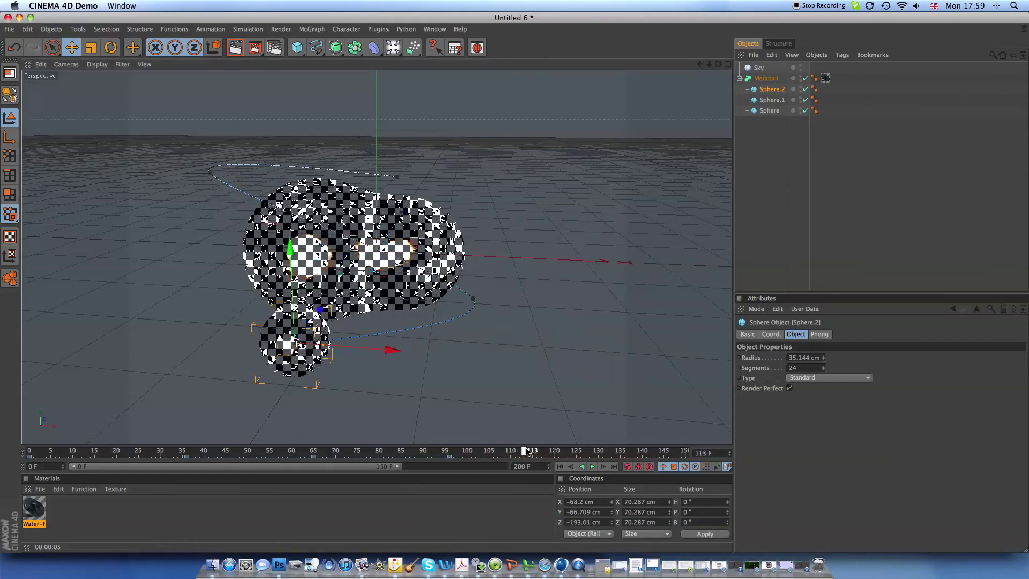
{"action": "left_click_drag", "start_coordinate": [304, 314], "coordinate": [318, 319]}
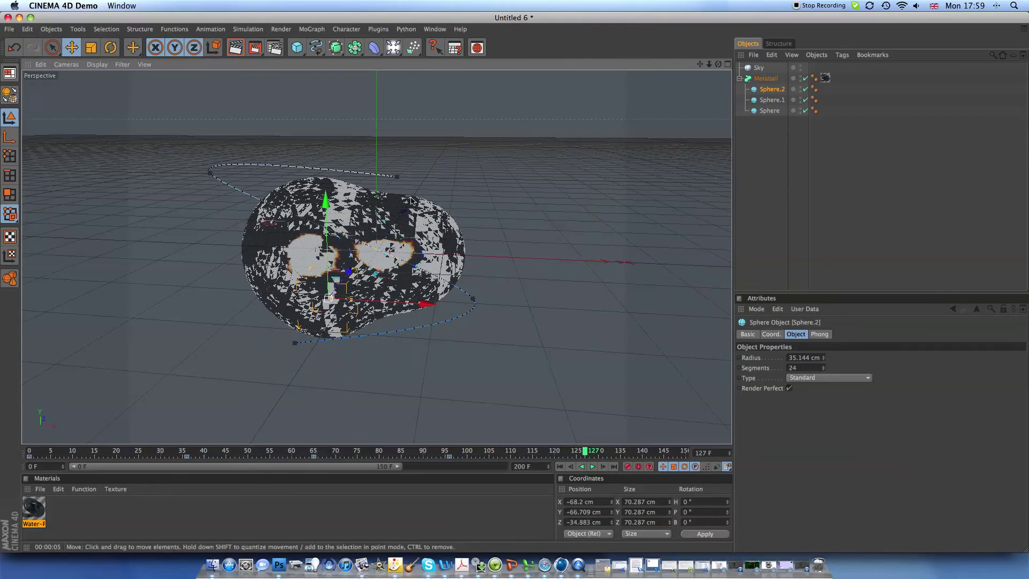
{"action": "left_click_drag", "start_coordinate": [348, 277], "coordinate": [679, 527]}
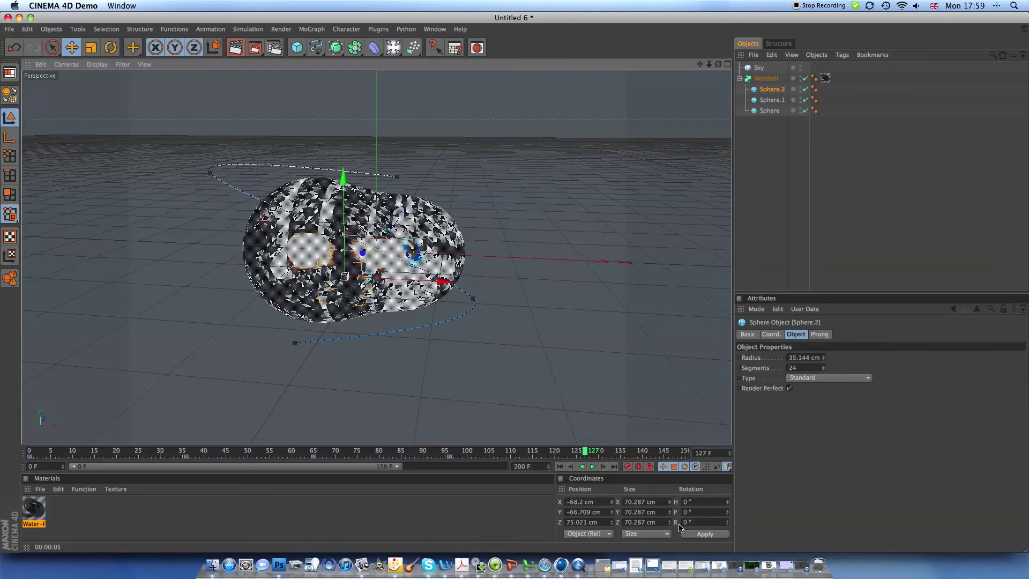
{"action": "key", "text": "F8"}
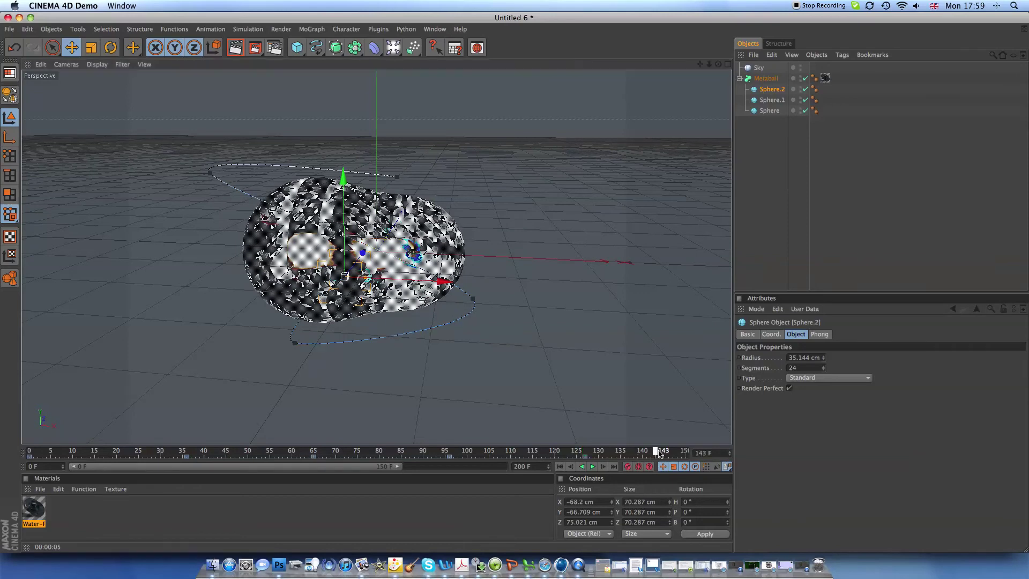
{"action": "left_click_drag", "start_coordinate": [344, 295], "coordinate": [345, 163]}
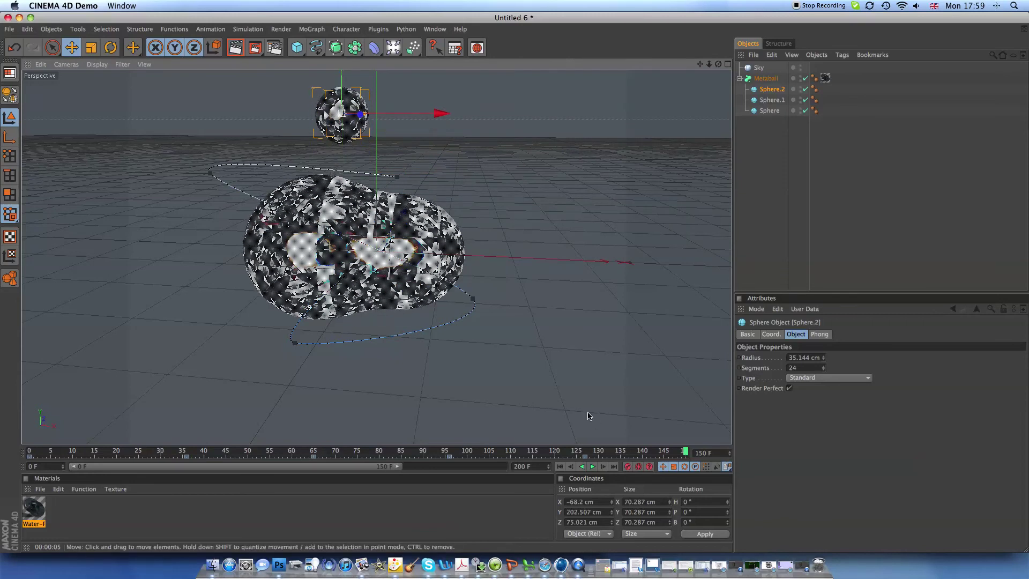
{"action": "left_click_drag", "start_coordinate": [684, 451], "coordinate": [456, 452]}
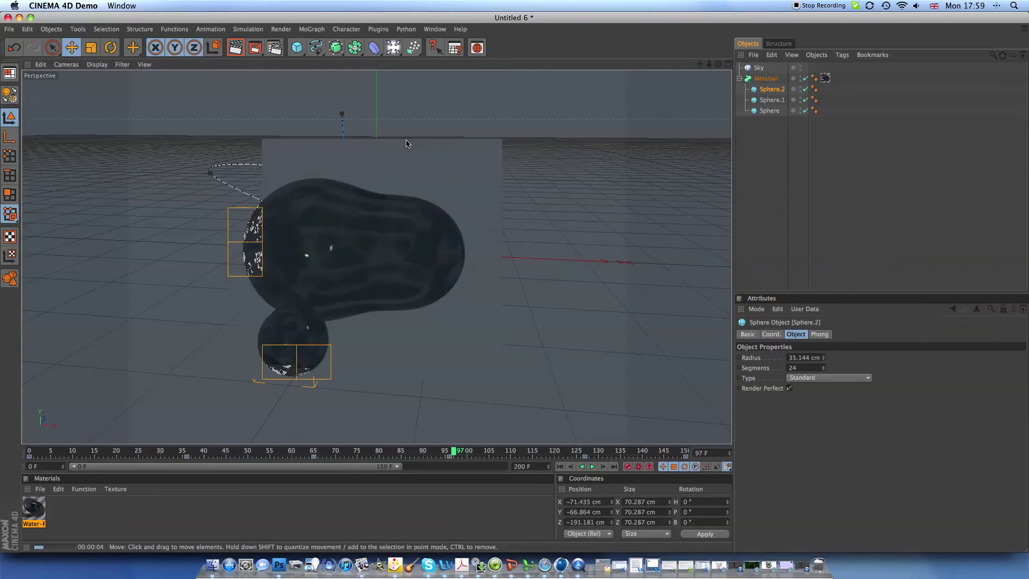
Clear the render preview and select Sphere.1 for editing
{"action": "left_click", "coordinate": [461, 151]}
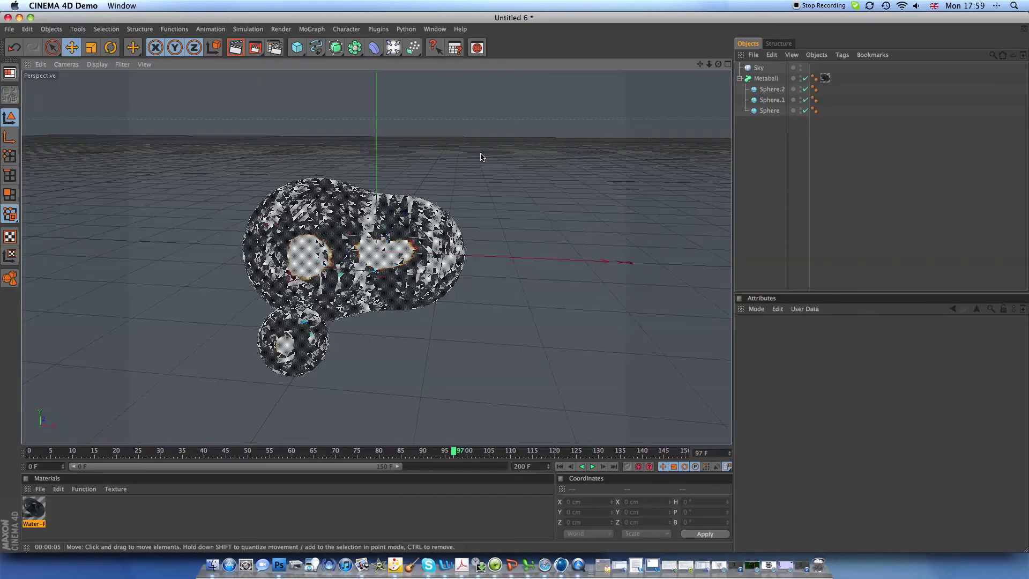
{"action": "left_click", "coordinate": [772, 100]}
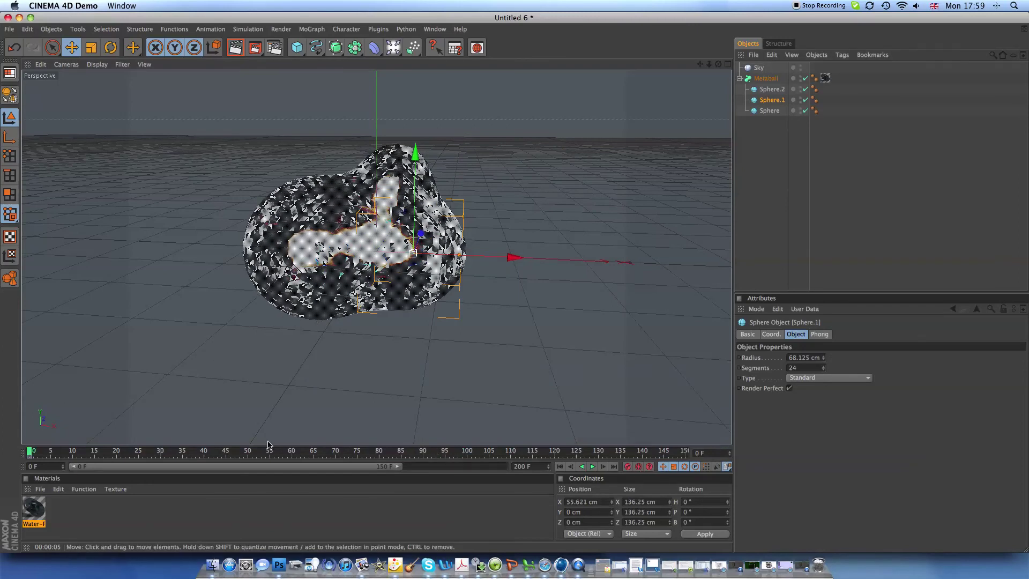
Keyframe Sphere.1 far left of the blob at frame 50 and high above it at frame 108
{"action": "left_click", "coordinate": [250, 451]}
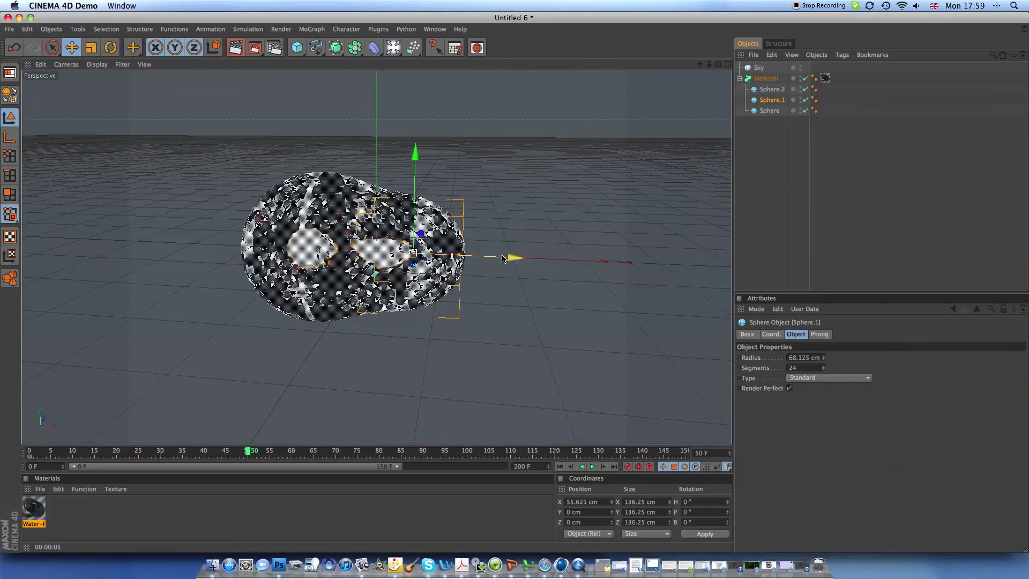
{"action": "left_click_drag", "start_coordinate": [502, 258], "coordinate": [252, 246]}
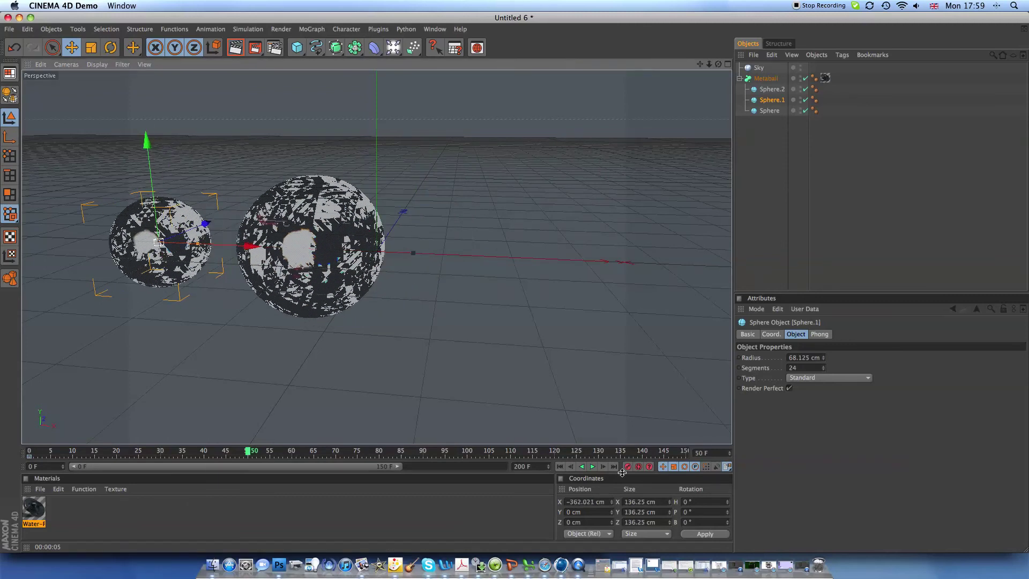
{"action": "left_click", "coordinate": [502, 451]}
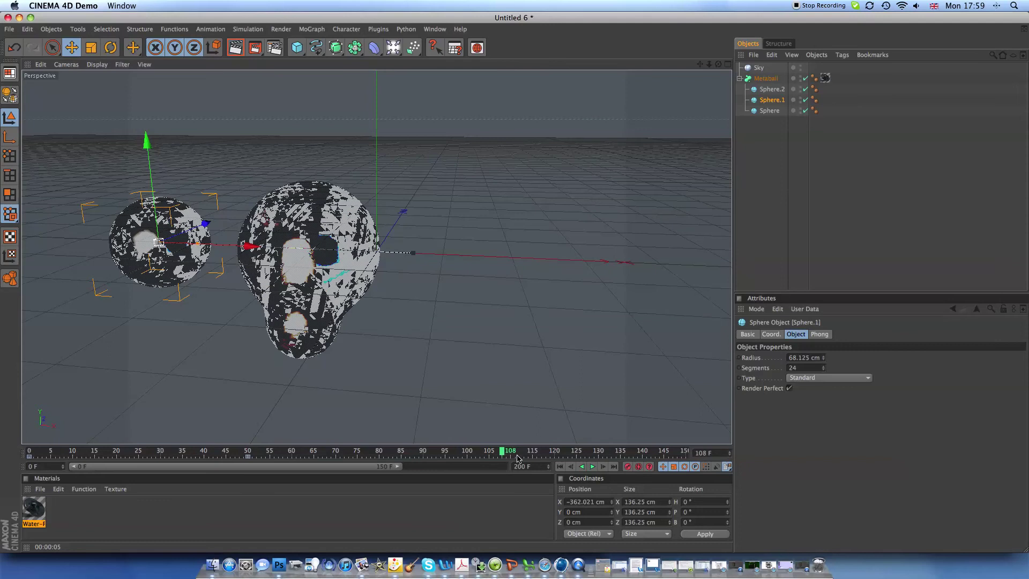
{"action": "left_click_drag", "start_coordinate": [251, 246], "coordinate": [419, 251]}
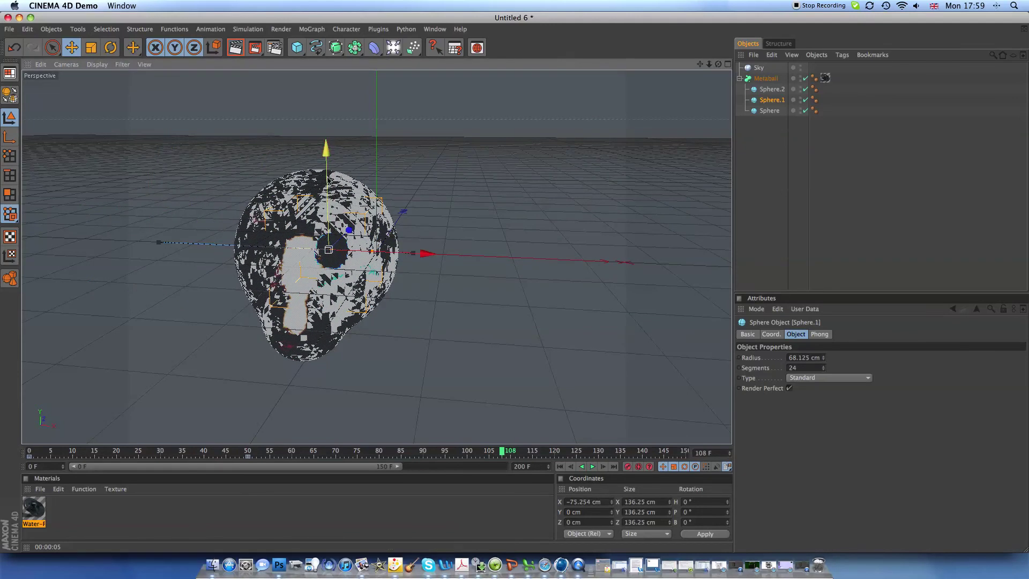
{"action": "left_click_drag", "start_coordinate": [327, 179], "coordinate": [327, 84]}
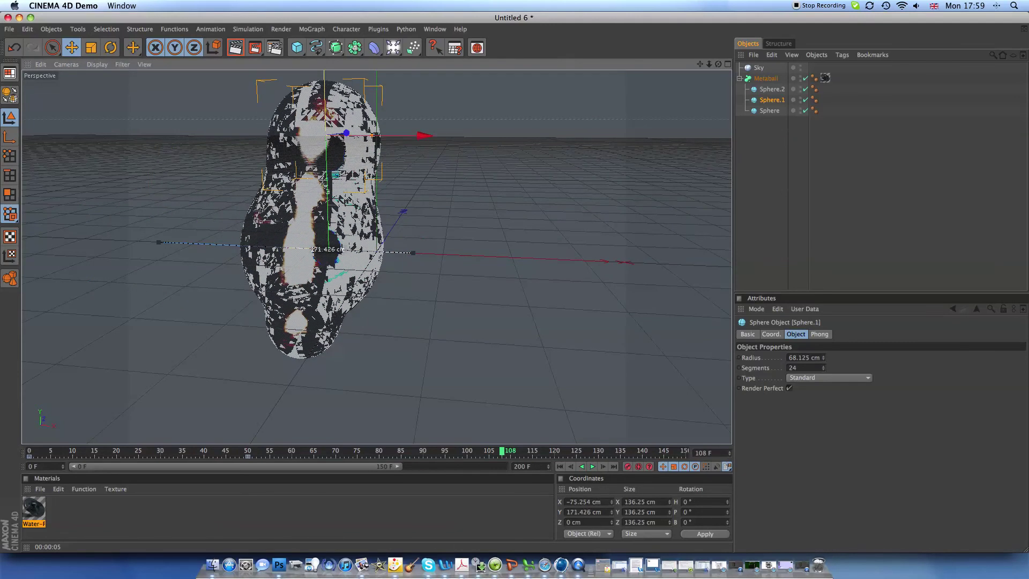
Keyframe Sphere.1 lowered back toward the blob at frame 150, then scrub back to preview
{"action": "left_click", "coordinate": [626, 466]}
{"action": "key", "text": "F8"}
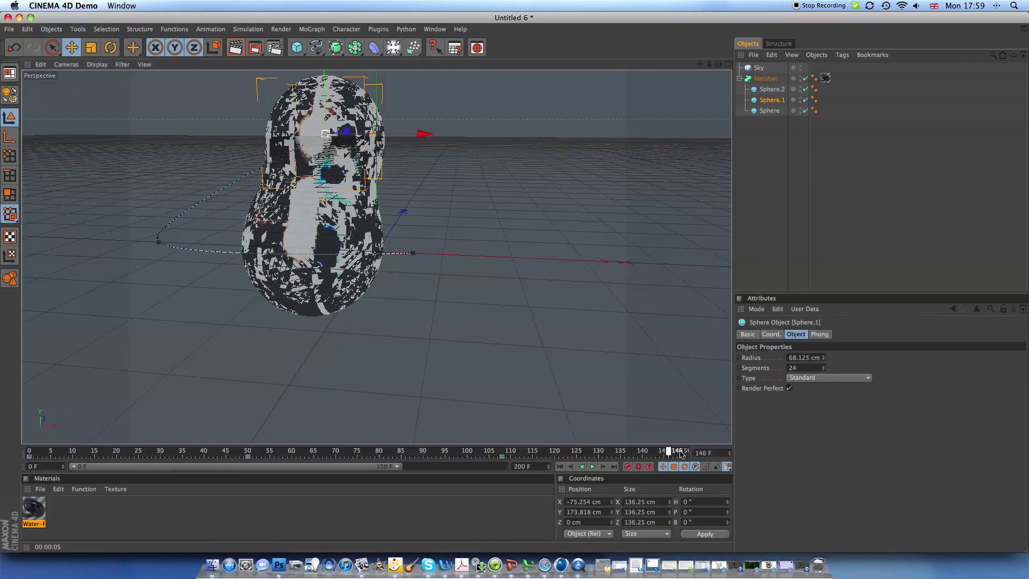
{"action": "left_click_drag", "start_coordinate": [324, 80], "coordinate": [325, 142]}
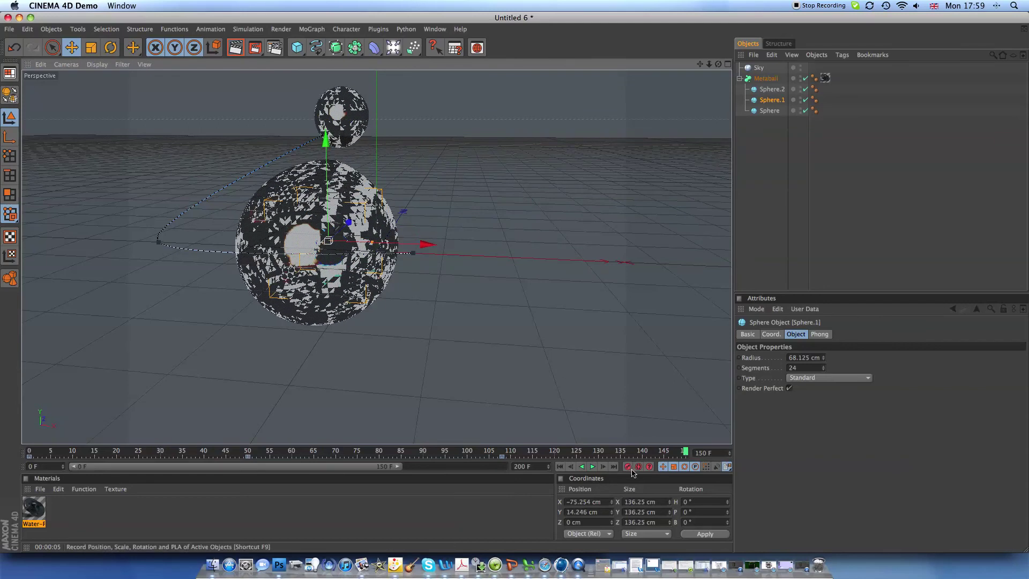
{"action": "left_click_drag", "start_coordinate": [688, 454], "coordinate": [272, 475]}
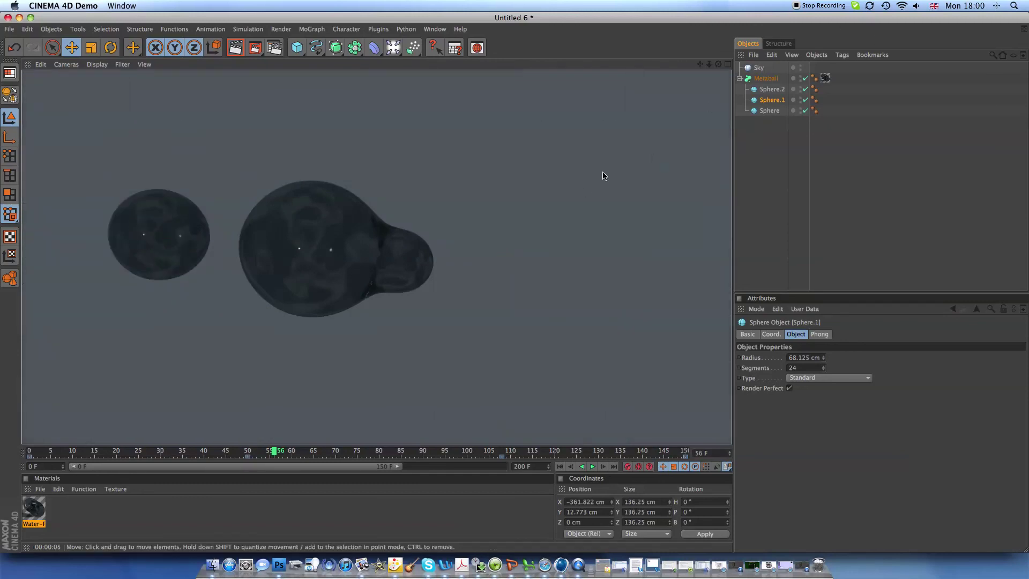
Clear the frame-56 render and pan the view to centre the spheres and Sphere.1's motion path
{"action": "left_click", "coordinate": [159, 234]}
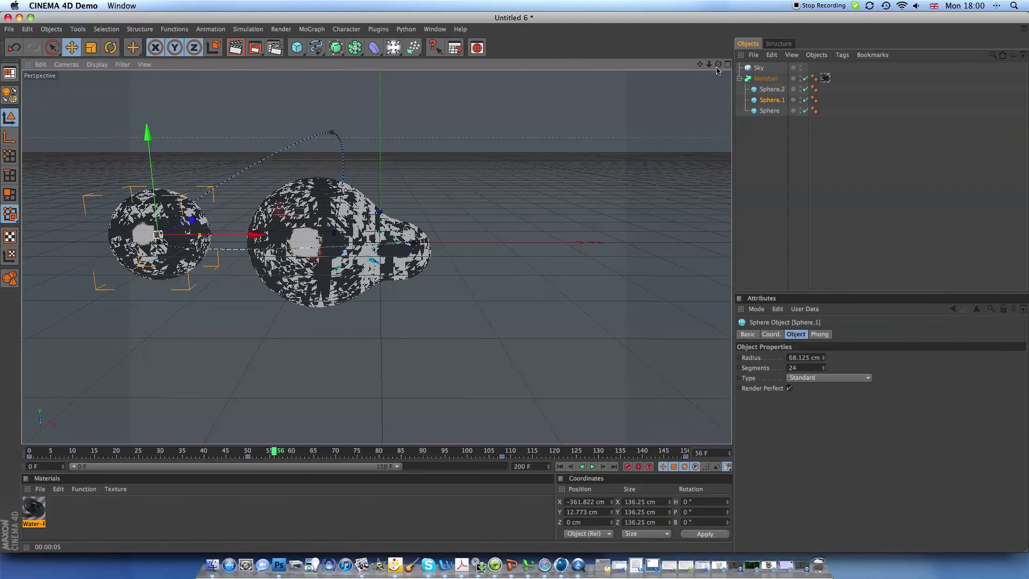
{"action": "left_click_drag", "start_coordinate": [699, 64], "coordinate": [351, 75]}
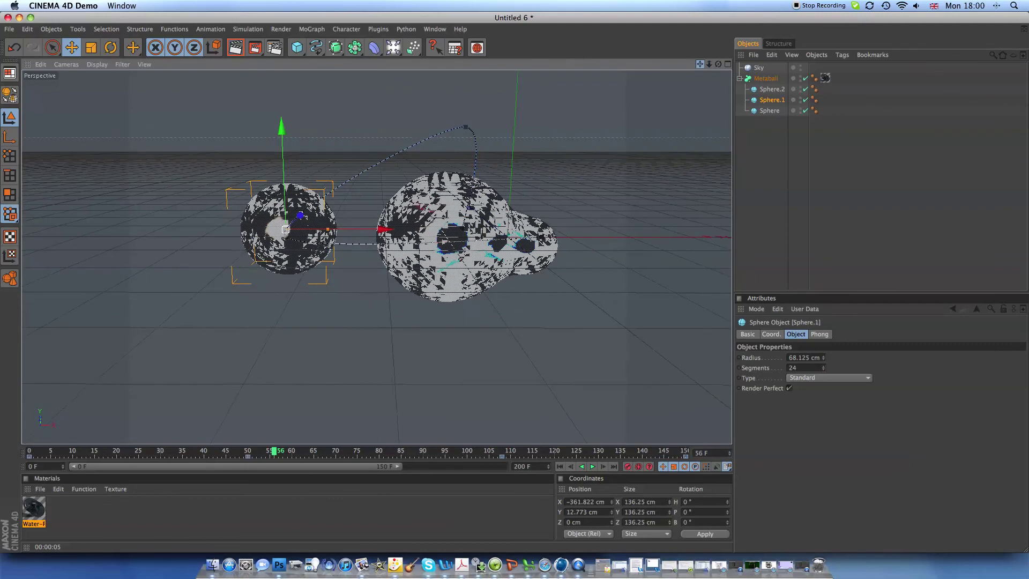